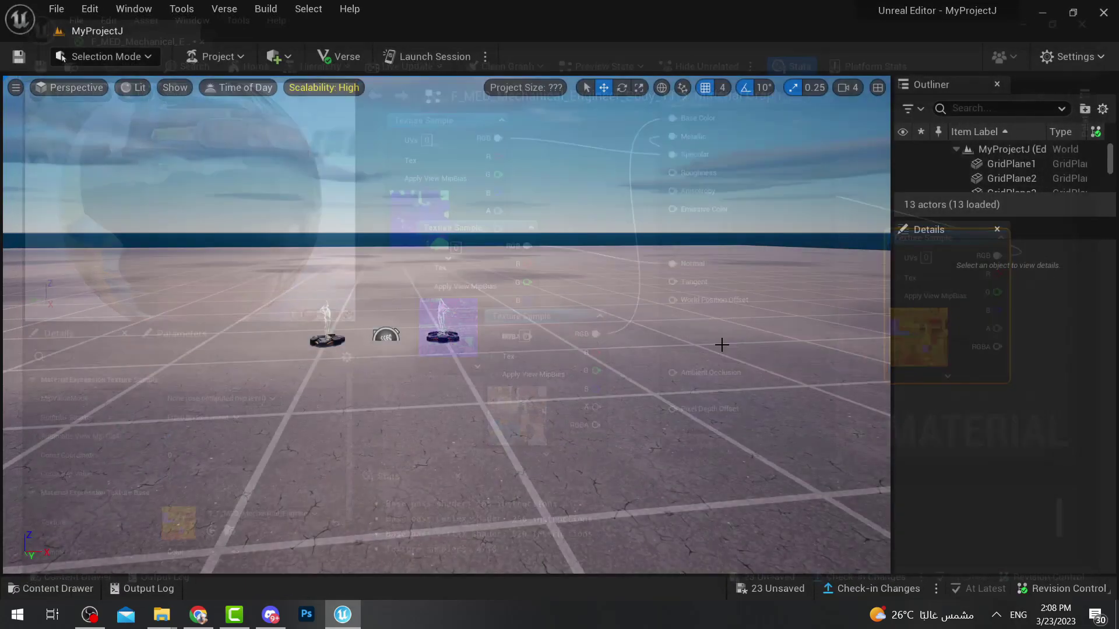
Step: Open the Mechanical_F_MED_Mechanical_Engineer_mo skeletal mesh from NewFolder, check which parts lack textures, and close it
click(70, 589)
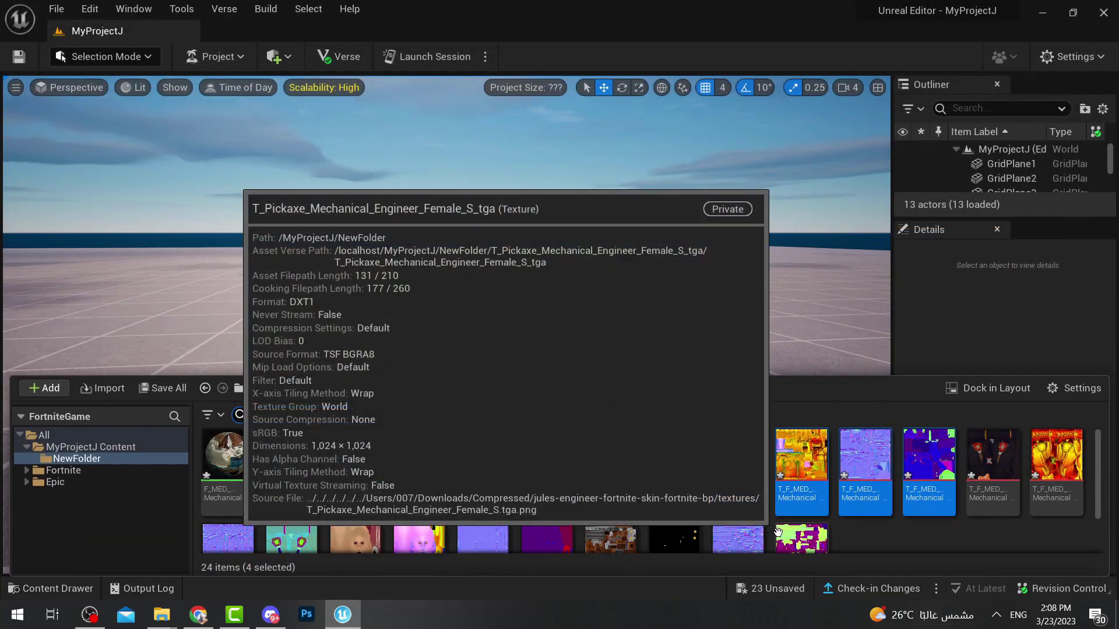
scroll(666, 543, up, 1)
click(879, 533)
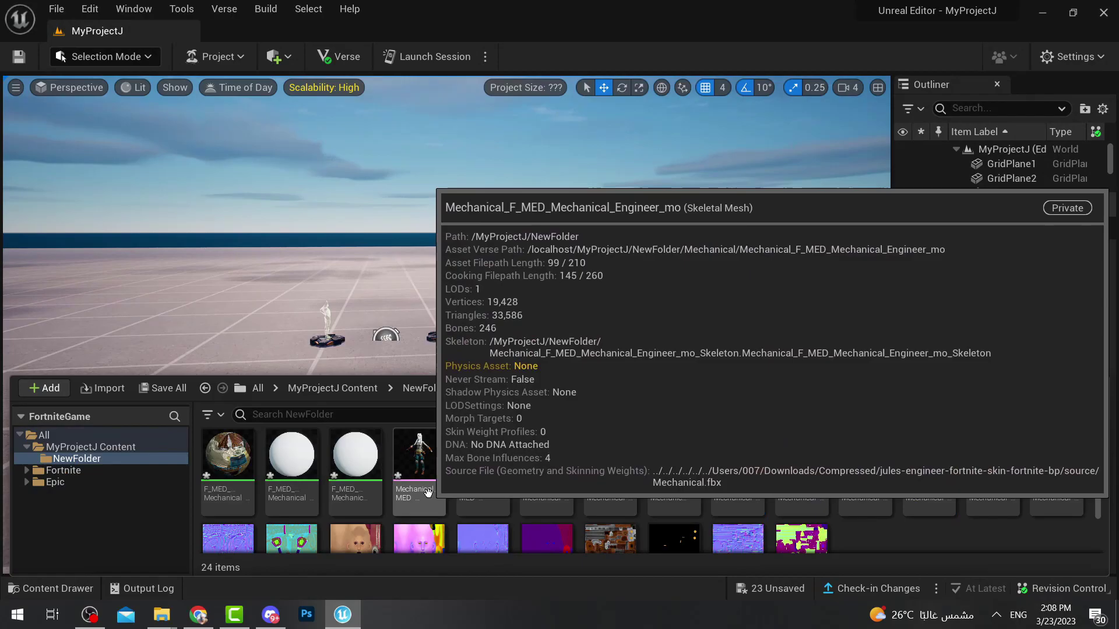
double_click(430, 484)
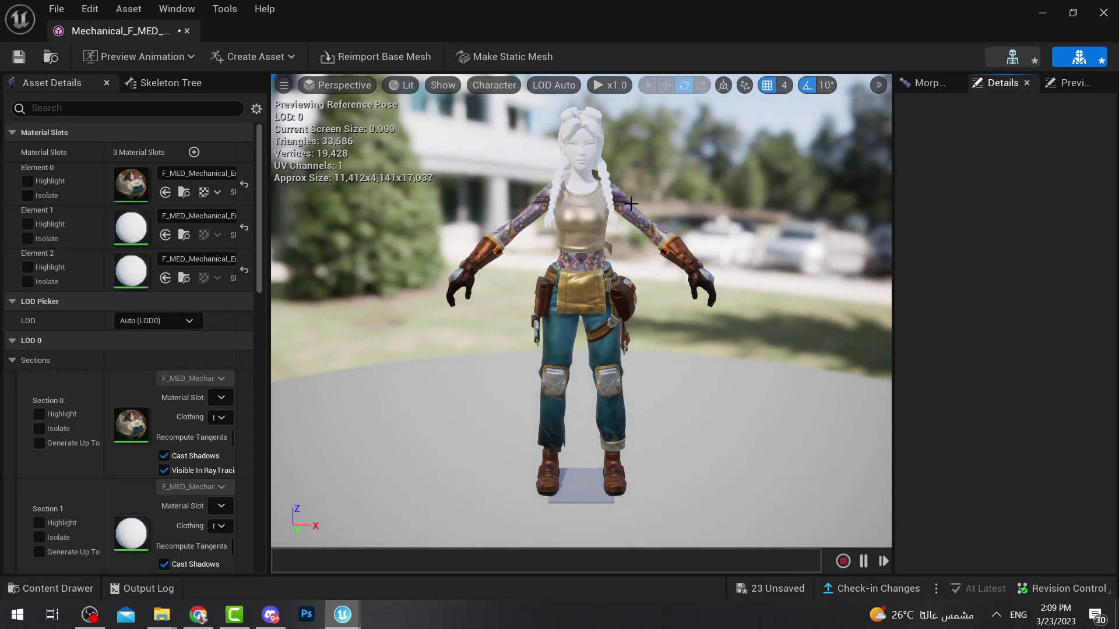
click(1103, 17)
Step: Open the F_MED_Mechanical_Engineer_FaceAcc_T1 material and delete its Param color node from the material graph
click(75, 587)
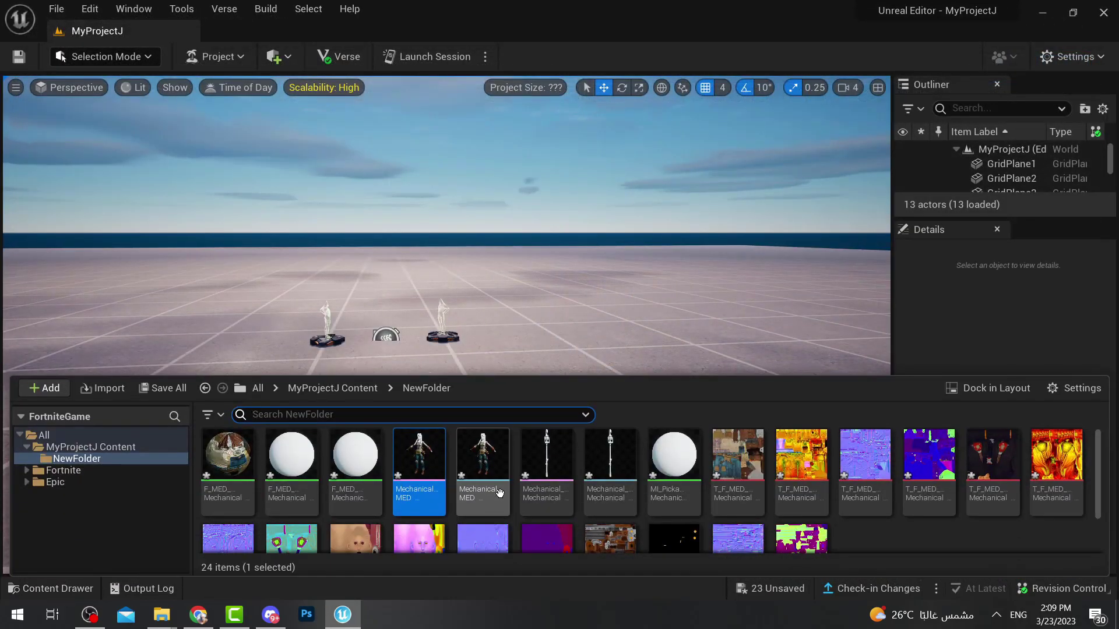
click(298, 499)
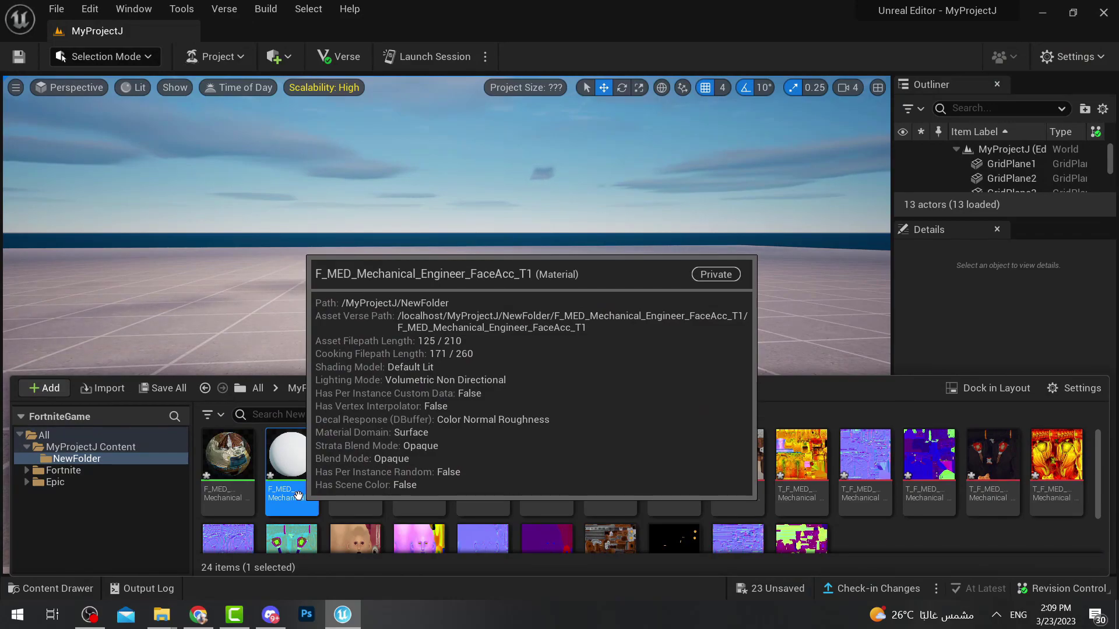
double_click(299, 496)
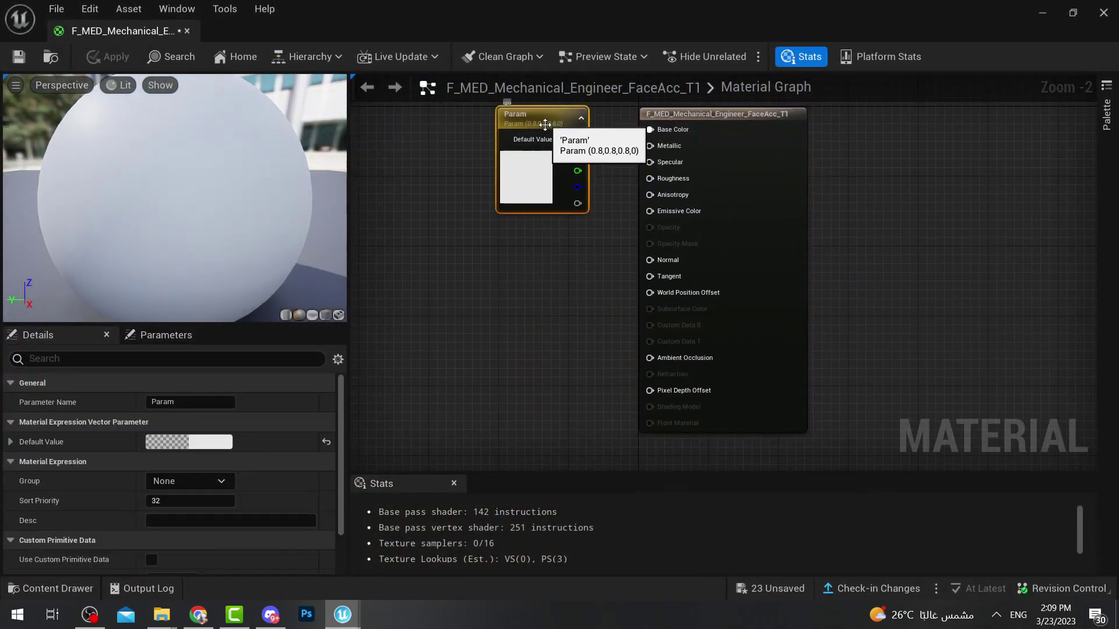
key(Delete)
Step: Add the four T_F_MED_Mechanical_Engineer_FaceAcc_T1 textures to the FaceAcc_T1 material graph as Texture Sample nodes
click(1075, 17)
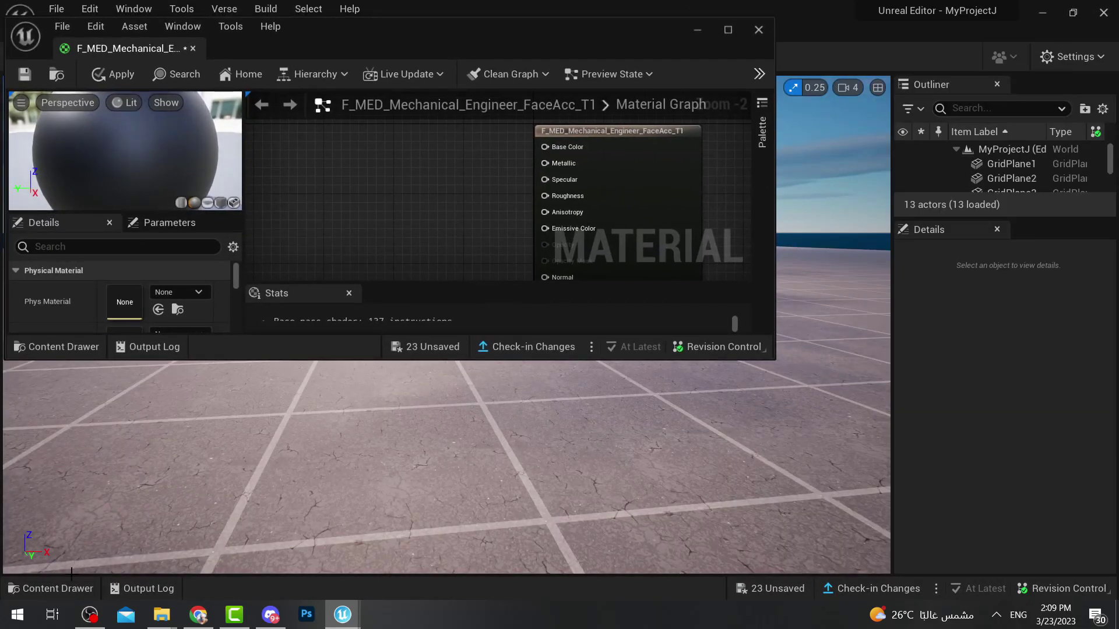
click(58, 588)
scroll(897, 524, down, 1)
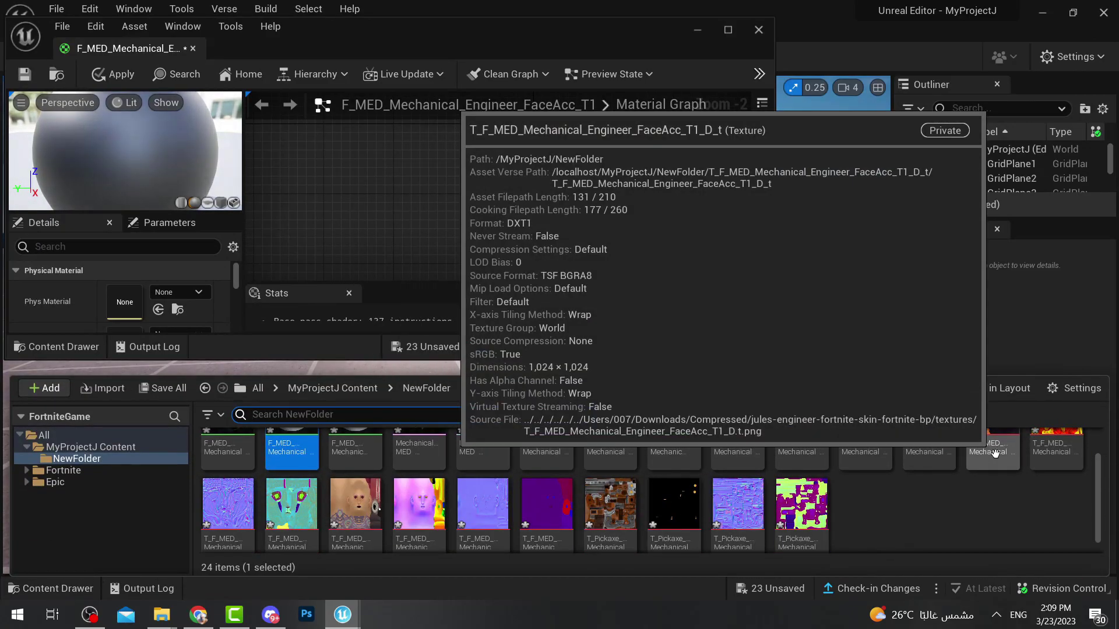
click(994, 452)
mouse_move(1060, 455)
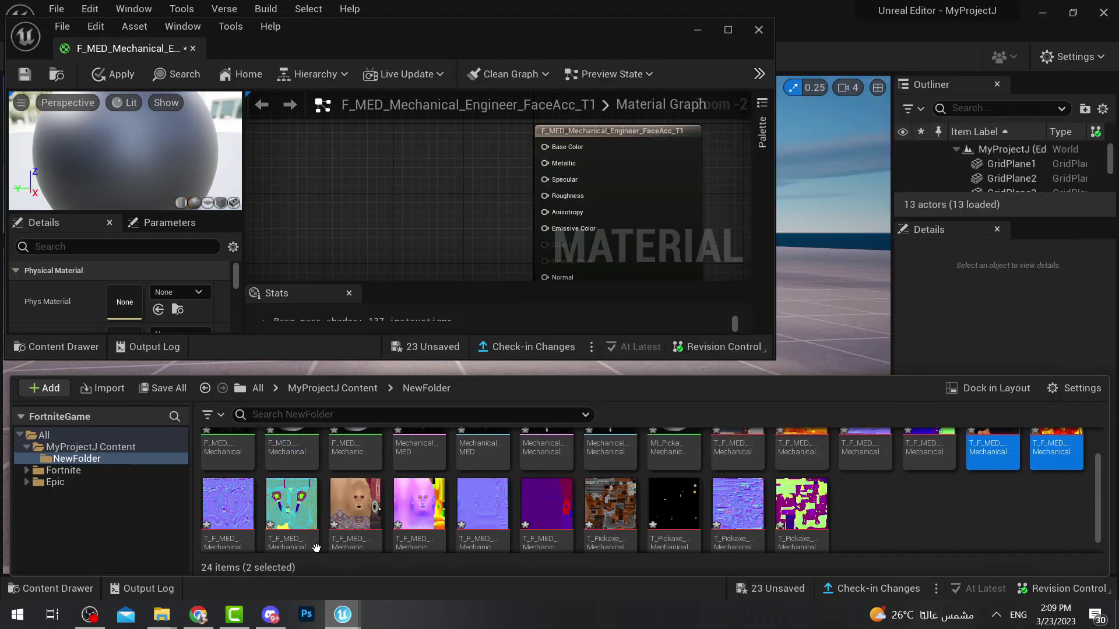
ctrl+click(243, 519)
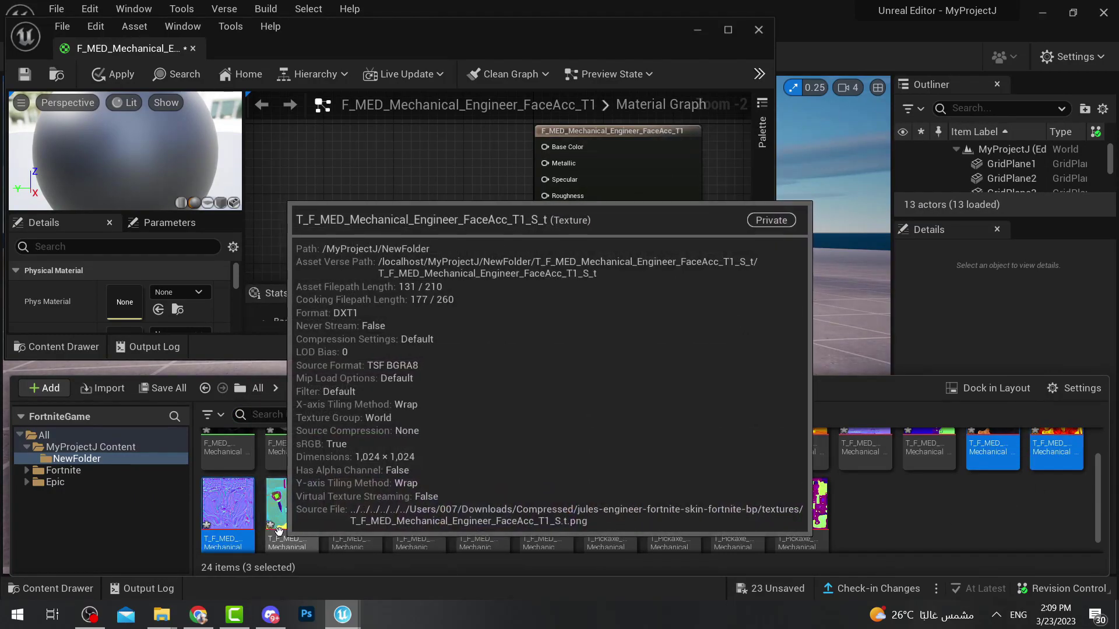
ctrl+click(291, 513)
drag(292, 512, 359, 177)
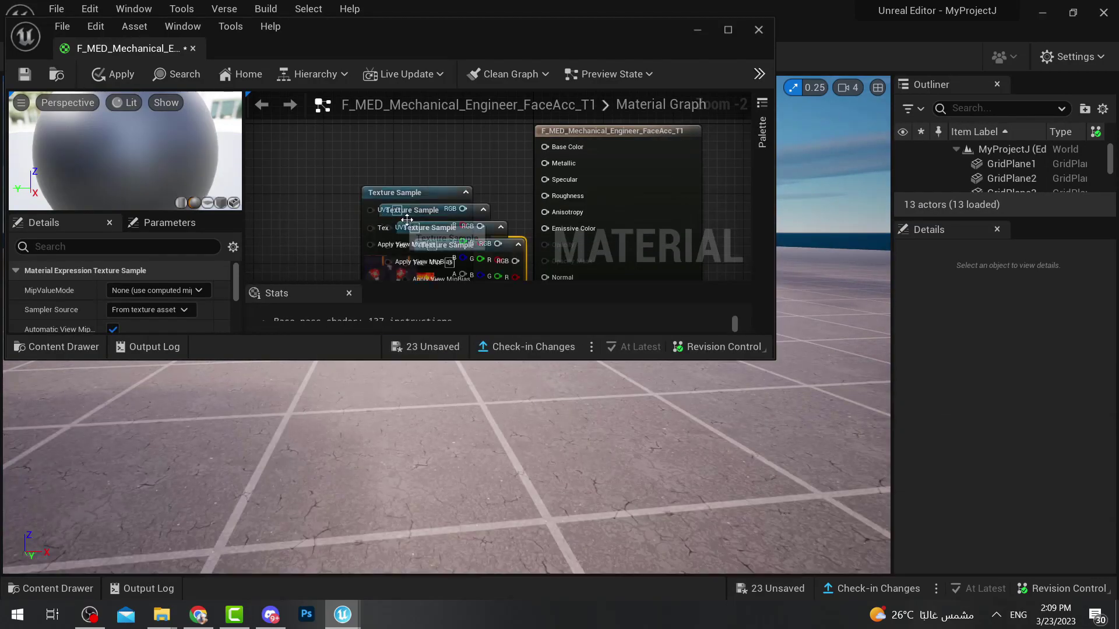
click(727, 30)
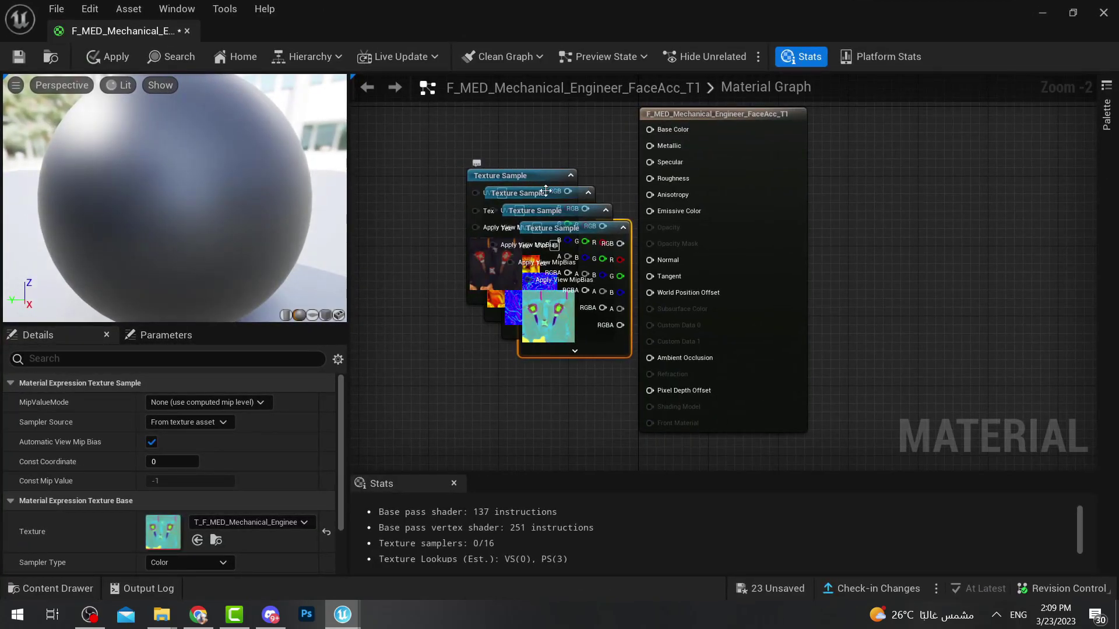
Step: Spread the four overlapping Texture Sample nodes apart on both sides of the main material node
click(533, 166)
scroll(570, 152, up, 2)
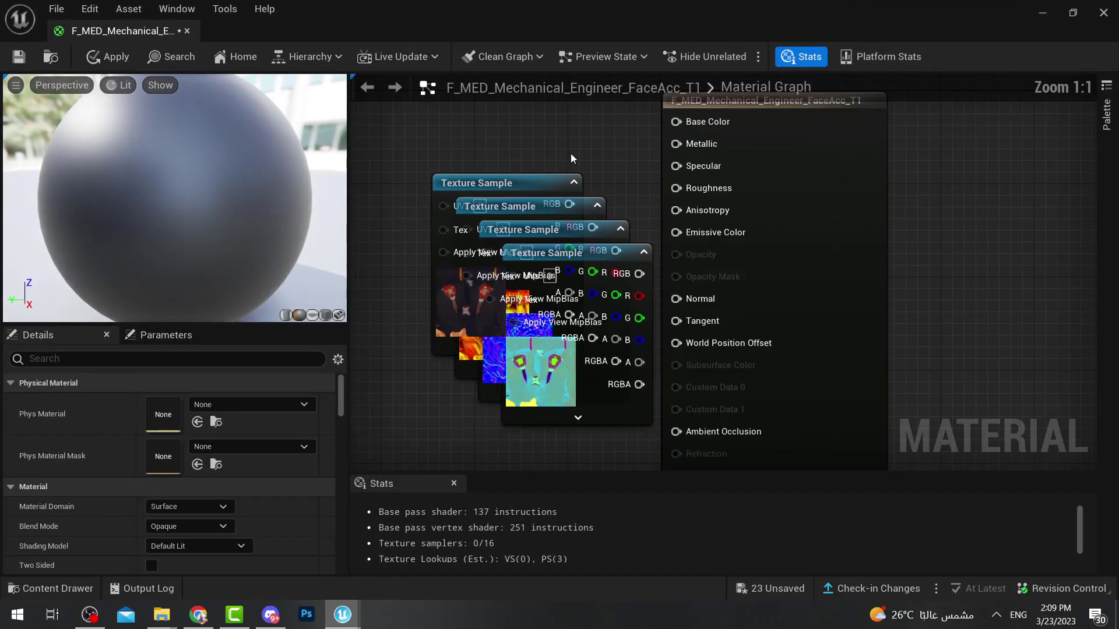
drag(523, 182, 447, 111)
drag(539, 210, 442, 280)
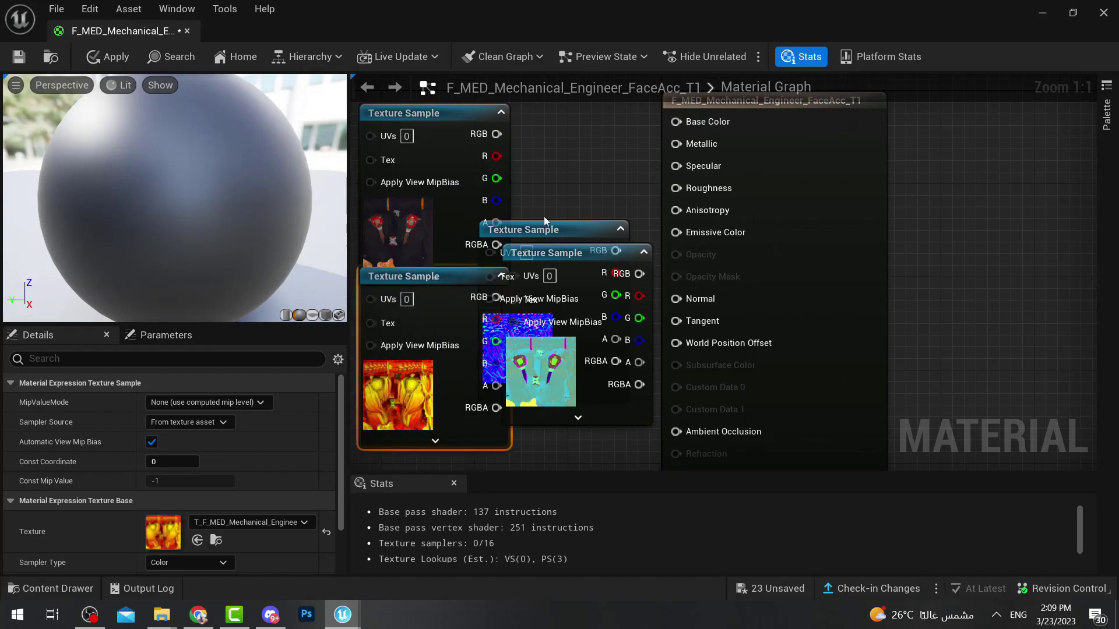
drag(558, 227, 996, 204)
drag(606, 252, 615, 288)
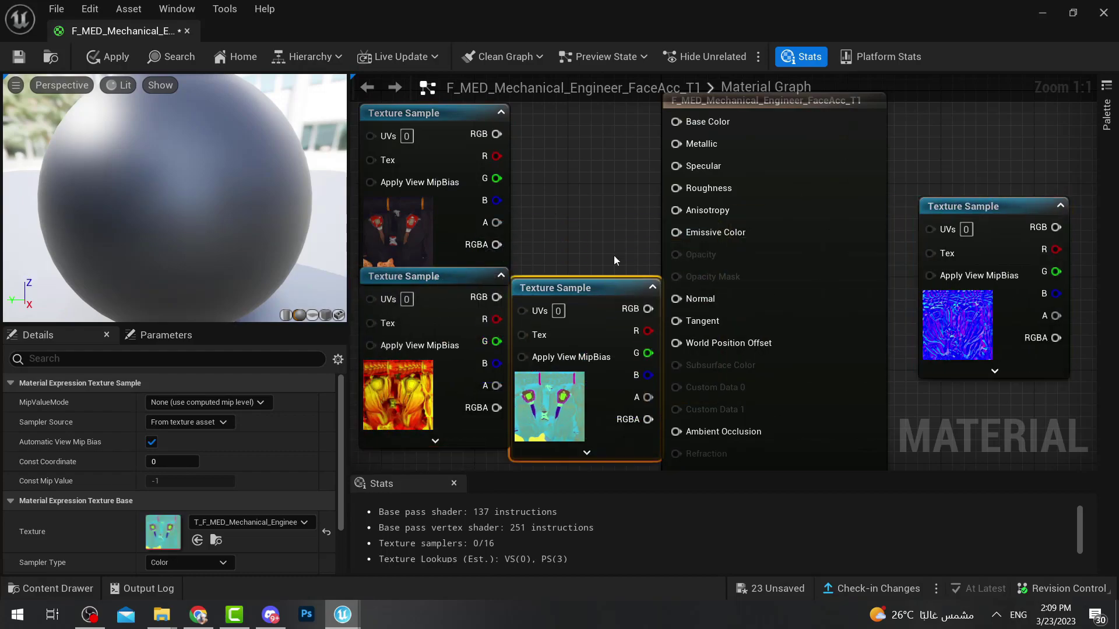
Step: Connect the RGB output of the FaceAcc_T1 diffuse (D) texture sample to the material's Base Color input
click(467, 166)
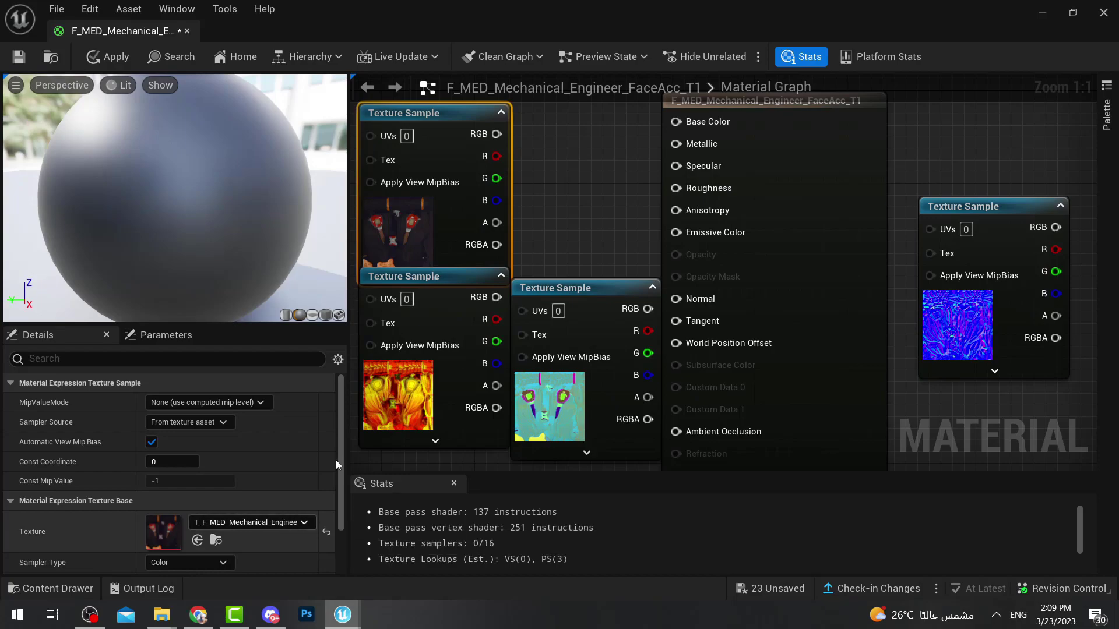
drag(497, 134, 676, 122)
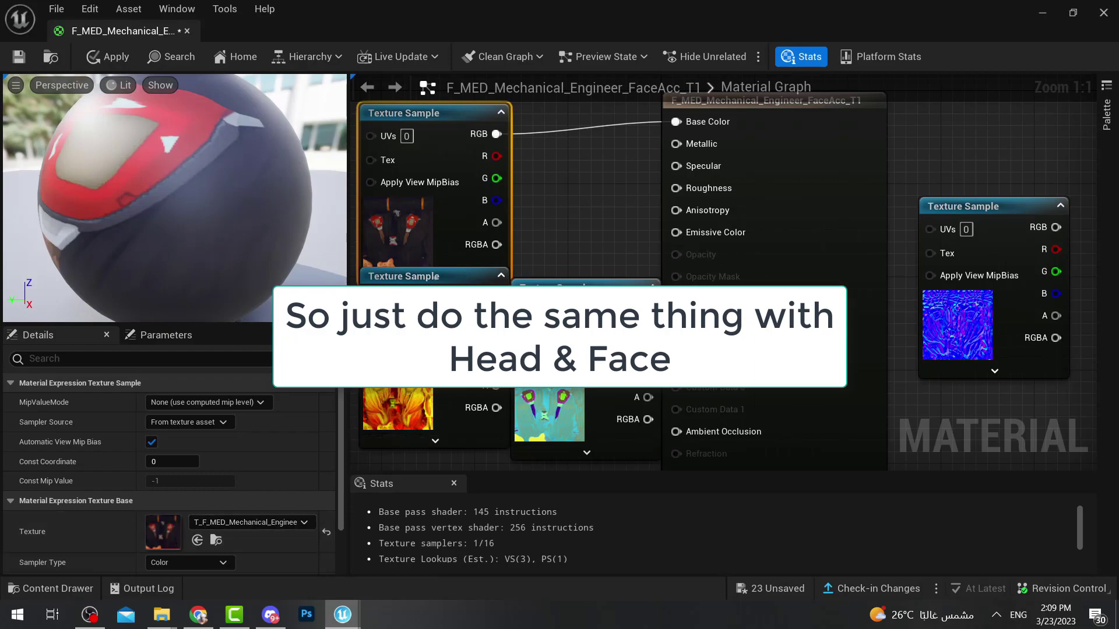
click(586, 247)
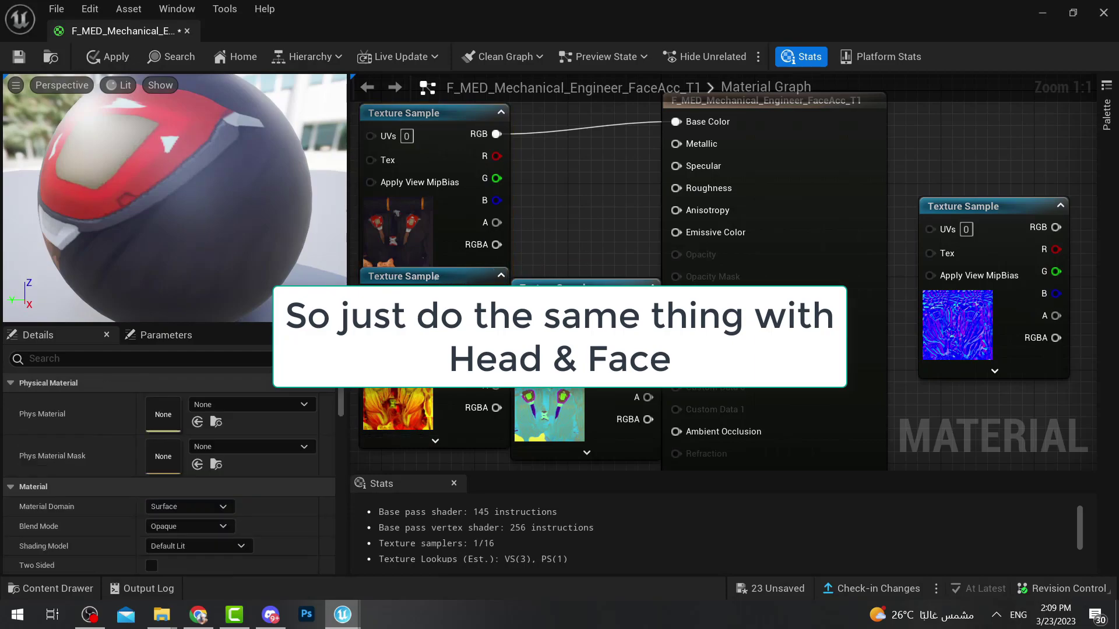
click(457, 283)
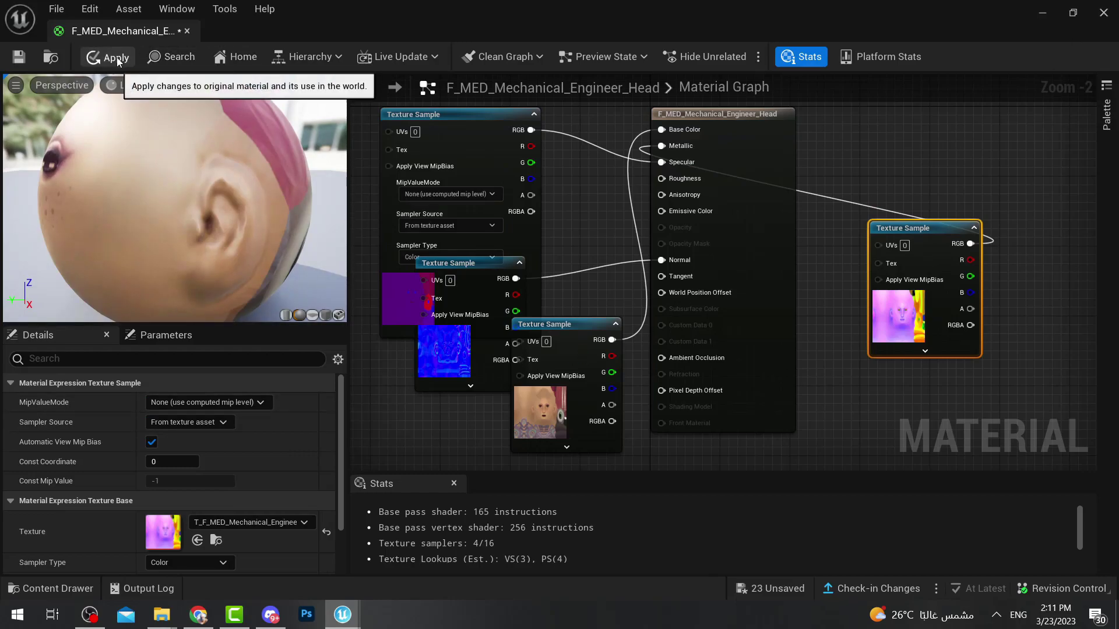
Step: Apply the changes to the F_MED_Mechanical_Engineer_Head material and close its editor
click(109, 56)
click(1103, 12)
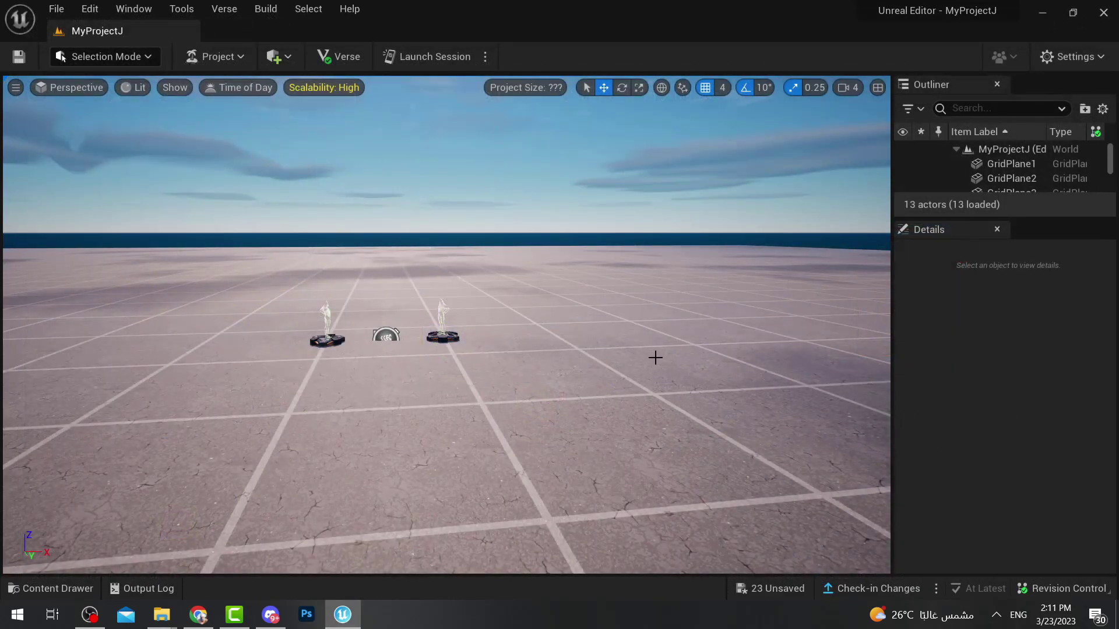
Step: Open the Mechanical_F_MED_Mechanical_Engineer_mo skeletal mesh, examine the textured head and face from another angle, and close it
click(86, 587)
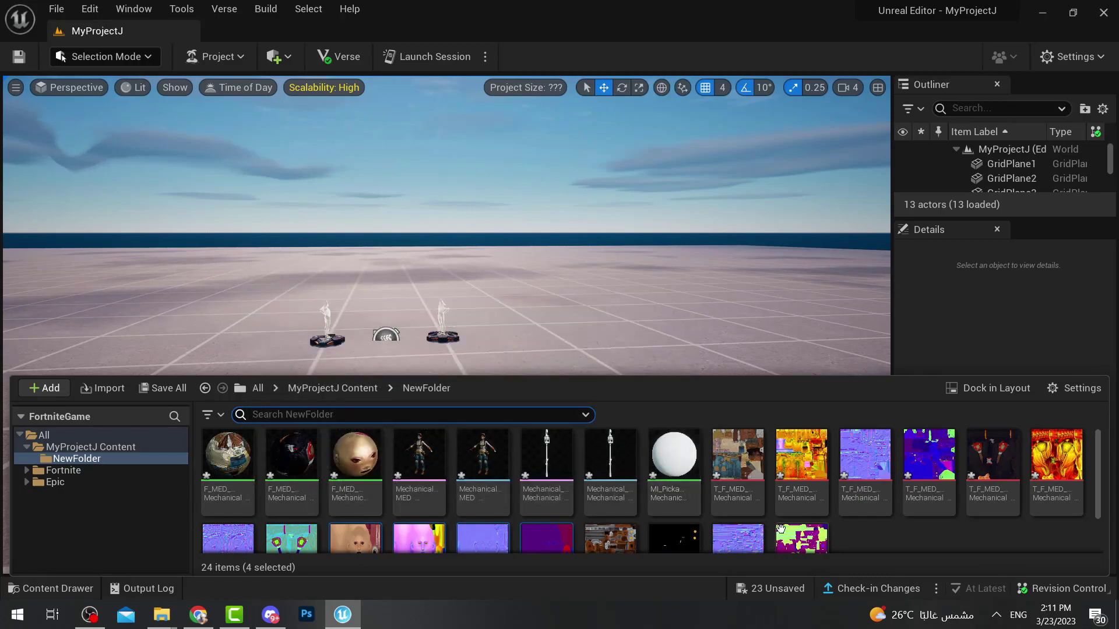
double_click(436, 478)
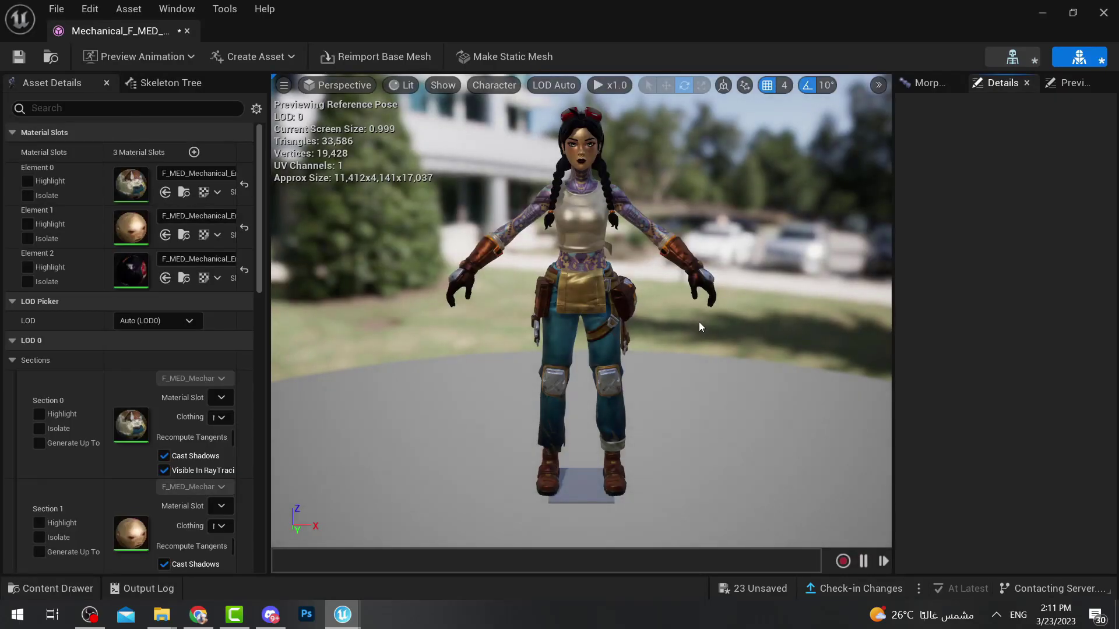
drag(660, 341, 556, 340)
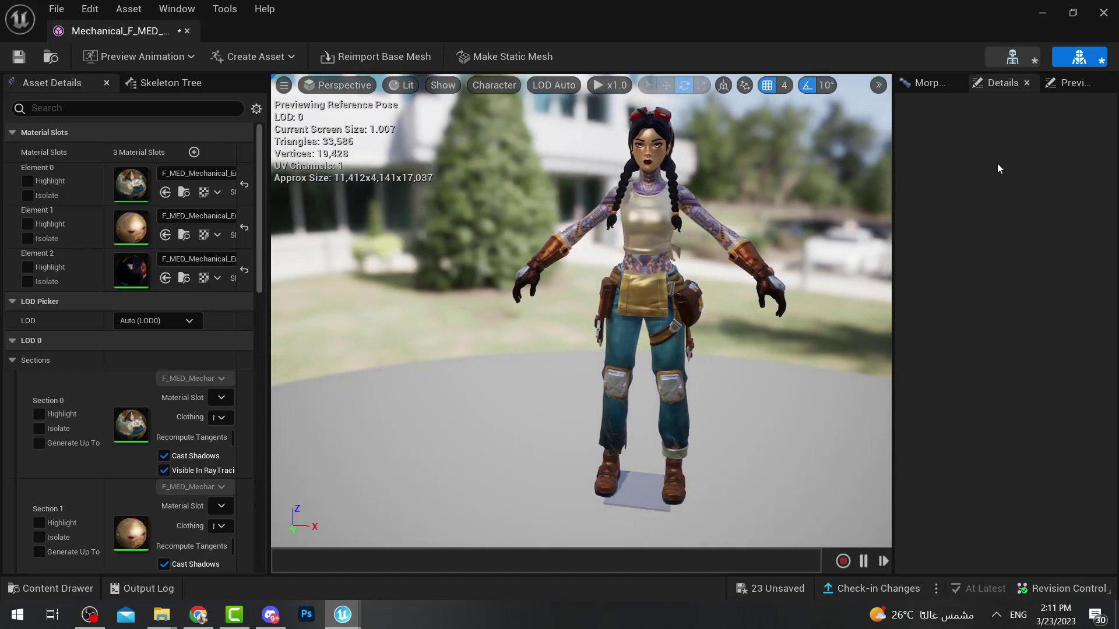
click(1103, 14)
Step: Place the Mechanical_F_MED_Mechanical_Engineer_mo skeletal mesh from NewFolder into the level
click(57, 588)
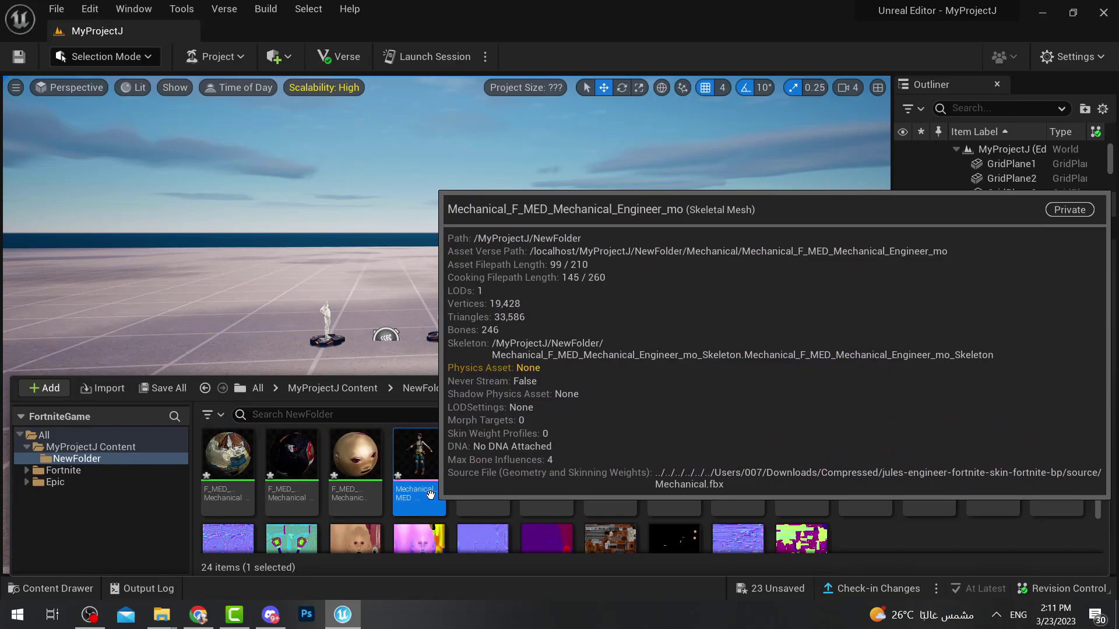
drag(430, 505, 425, 281)
scroll(517, 334, down, 3)
right_drag(516, 334, 506, 177)
Step: Scale the placed character uniformly to 0.25, then deselect it and view it from the front
key(e)
right_drag(517, 233, 517, 280)
mouse_move(584, 309)
right_down()
mouse_move(585, 408)
mouse_move(584, 244)
mouse_move(572, 327)
right_up()
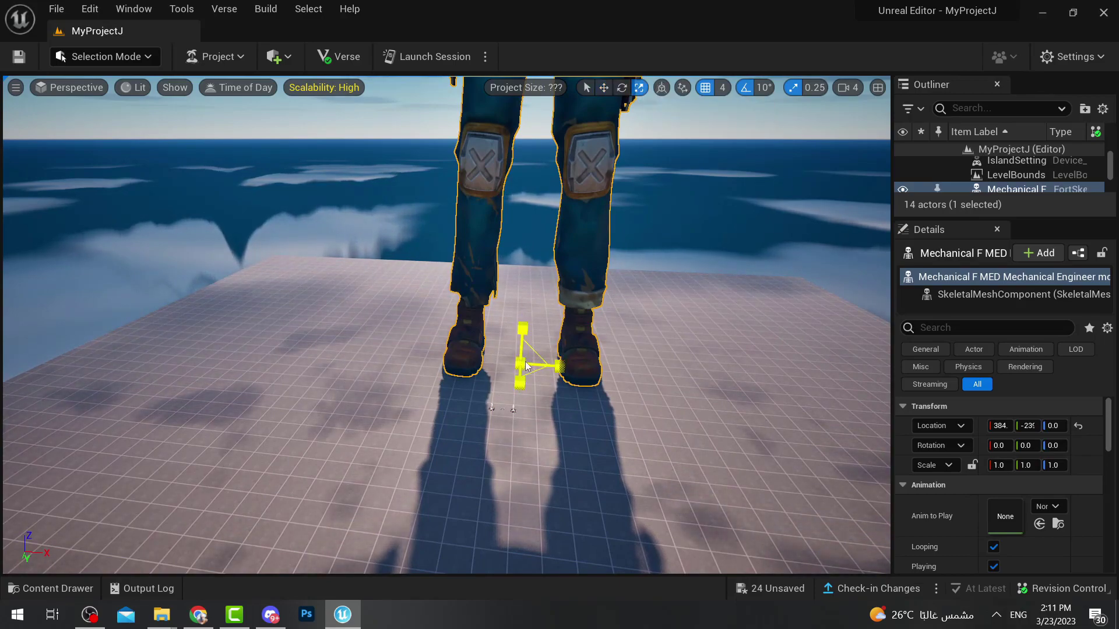
drag(526, 366, 510, 404)
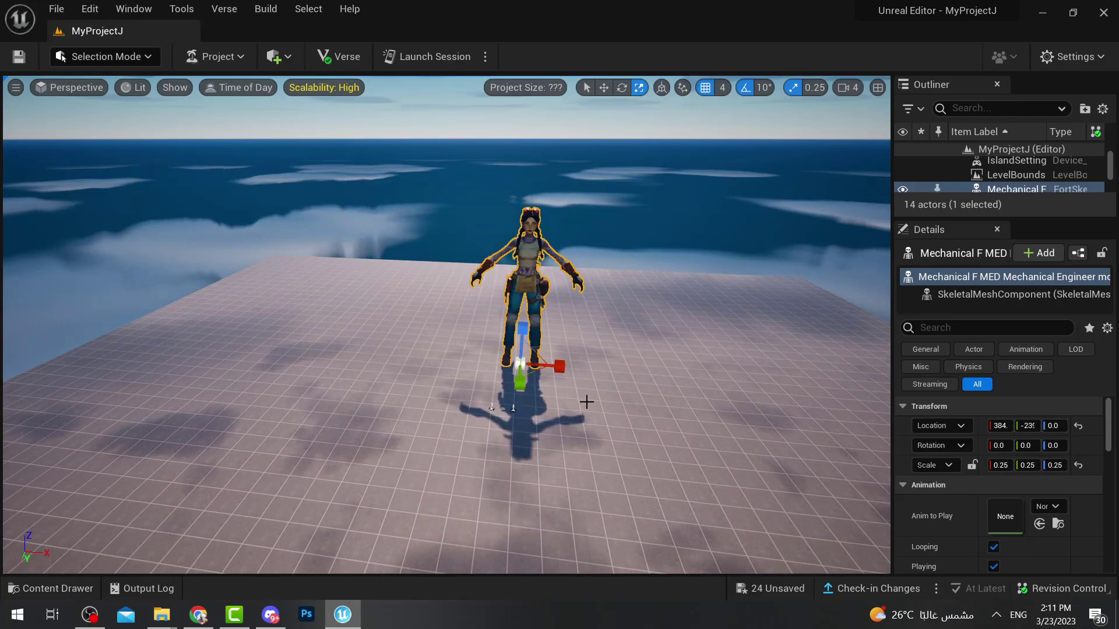
right_drag(586, 402, 586, 271)
key(w)
key(w)
click(664, 390)
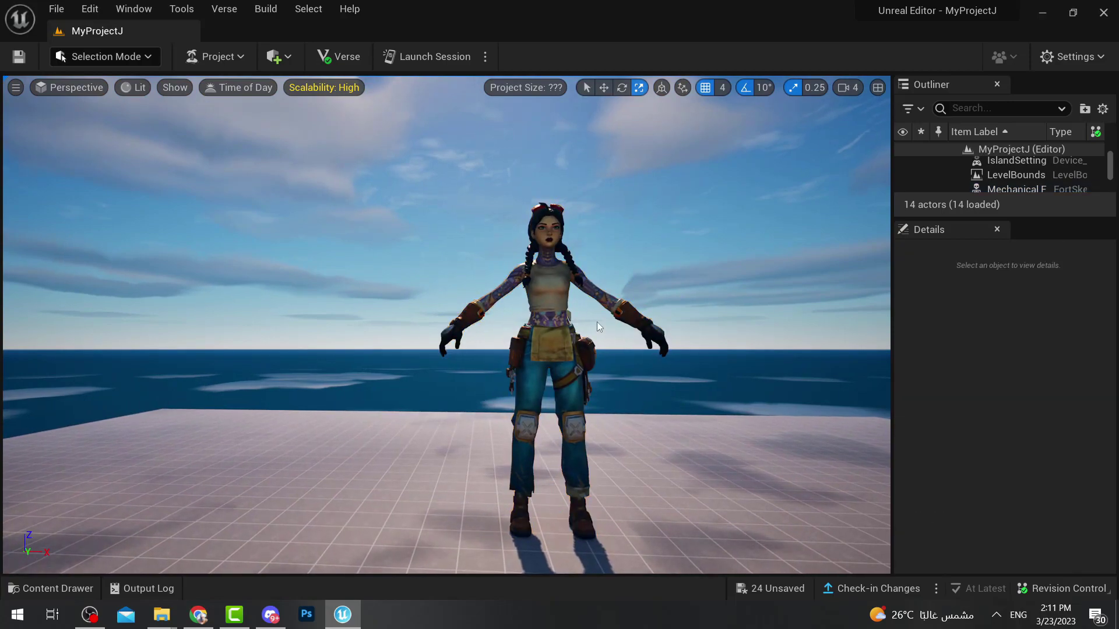
Step: Delete the placed Mechanical Engineer character from the level
click(545, 329)
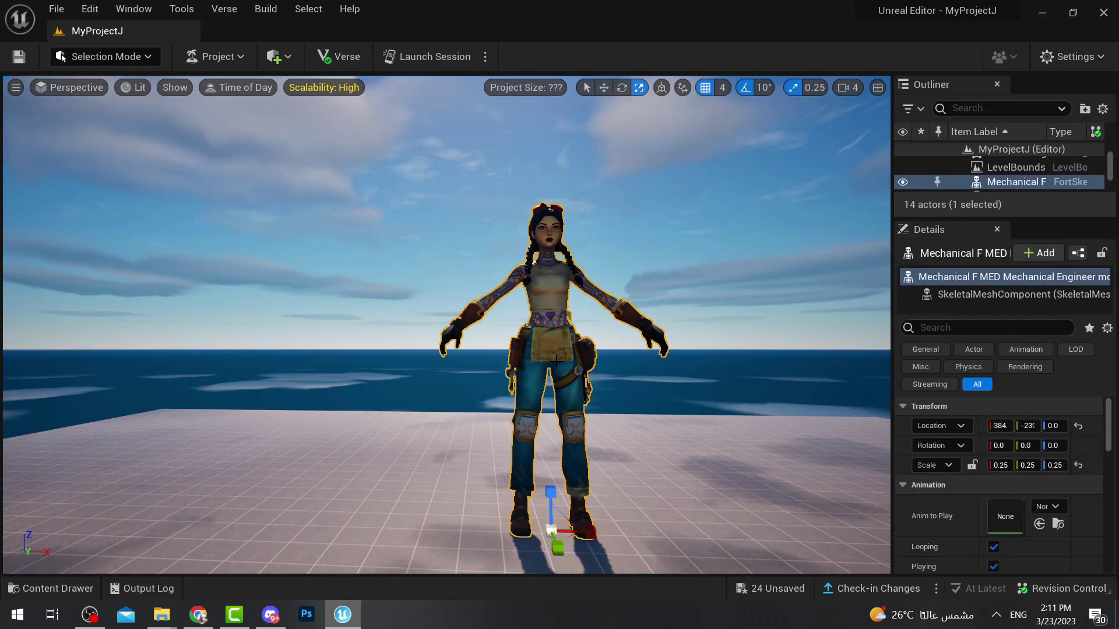
key(Delete)
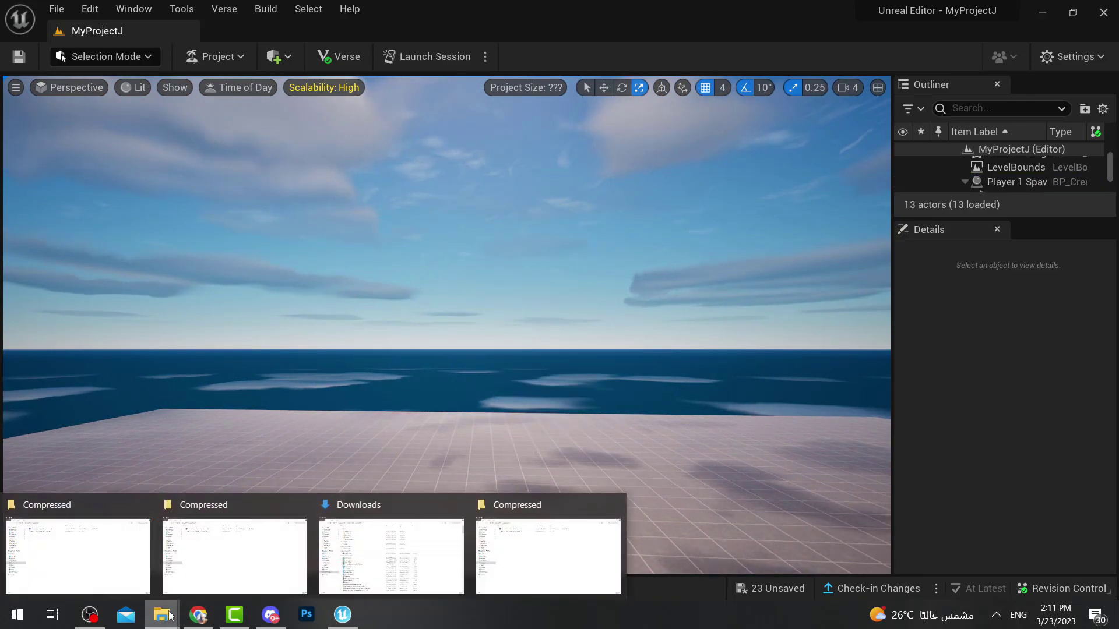
Step: Launch Blender 3.4 and dismiss its splash screen
click(26, 610)
text(bl)
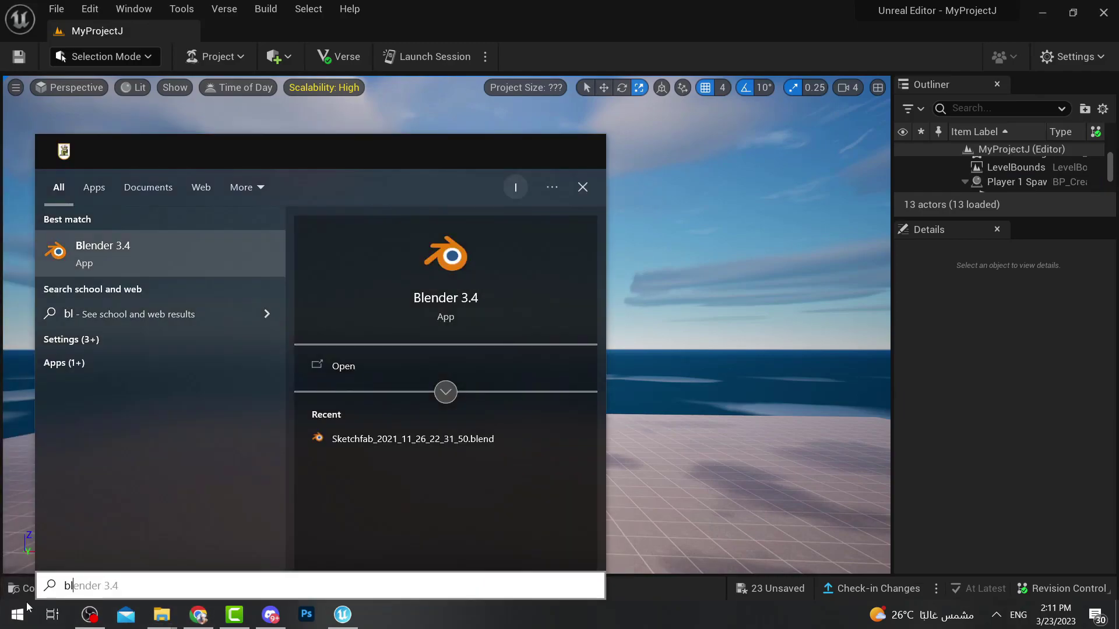
click(103, 252)
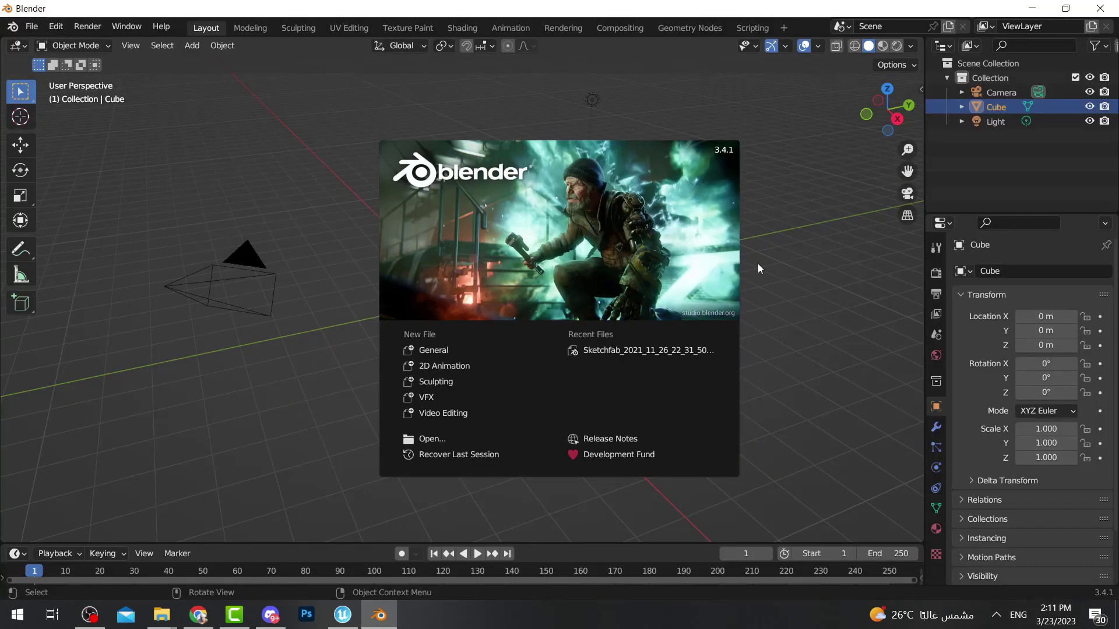
click(801, 272)
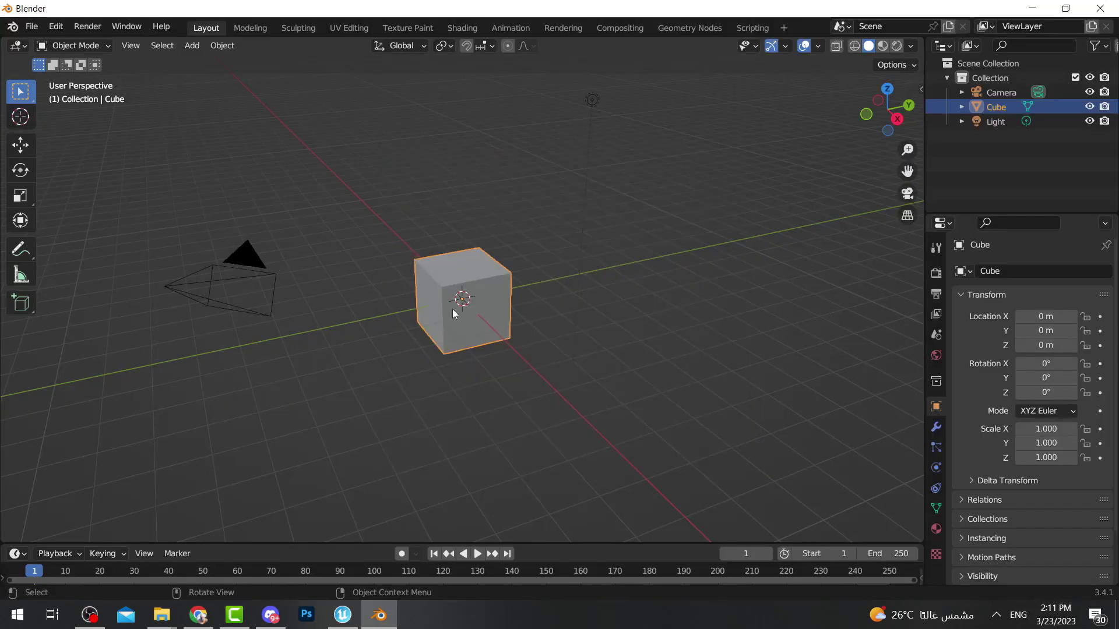
Step: Delete the default cube from the Blender scene
click(501, 429)
click(455, 306)
key(Delete)
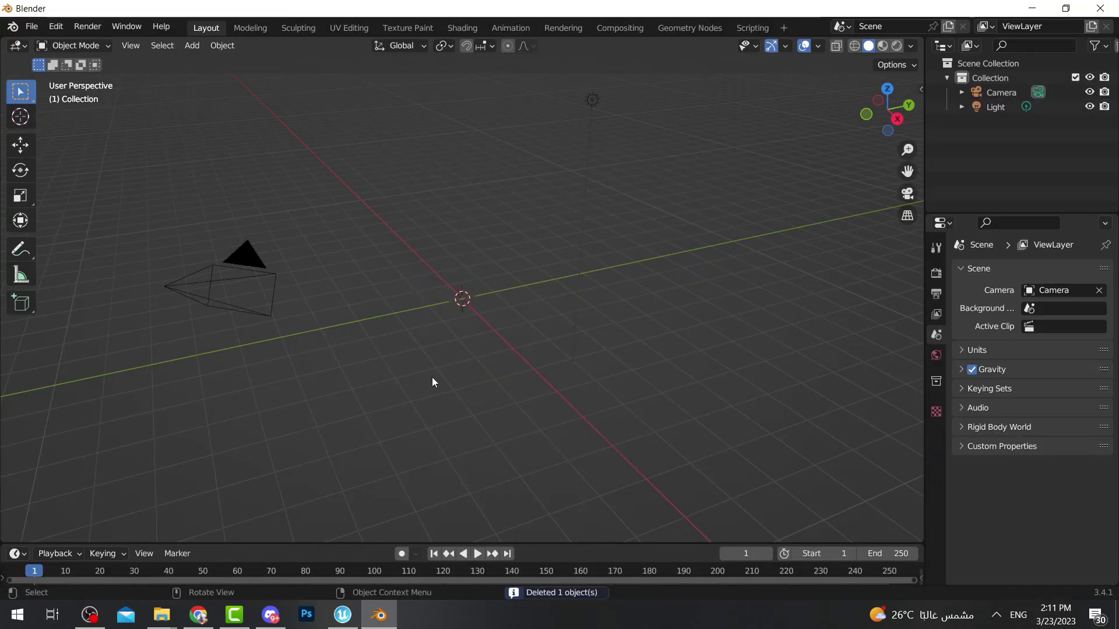
Step: Import Mechanical.fbx as FBX from the source folder of the jules-engineer skin inside Downloads\Compressed
click(36, 29)
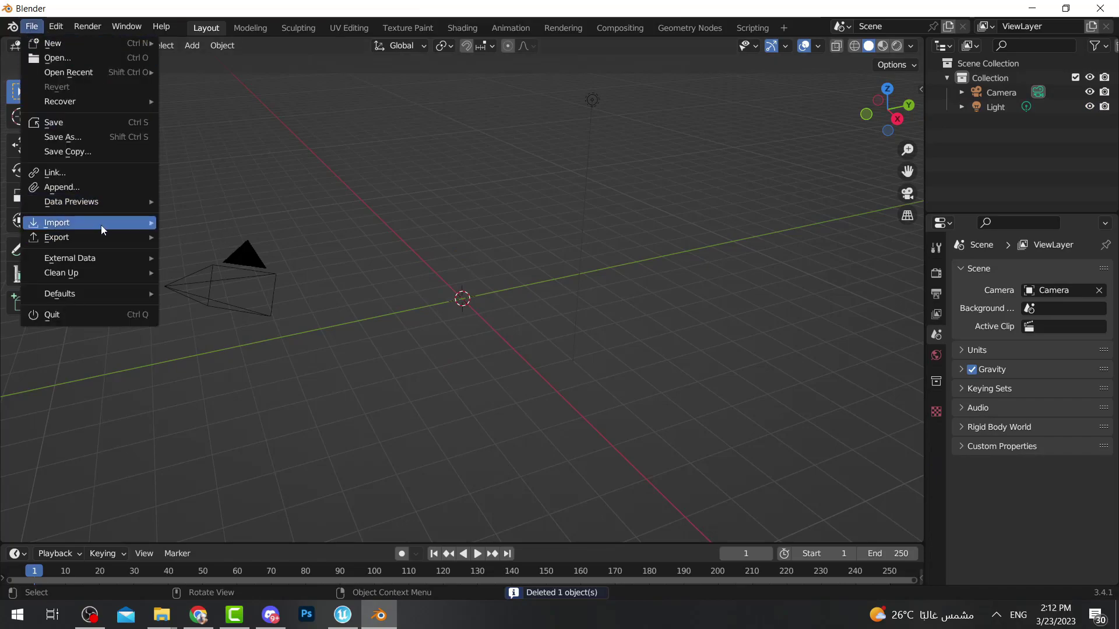
mouse_move(108, 223)
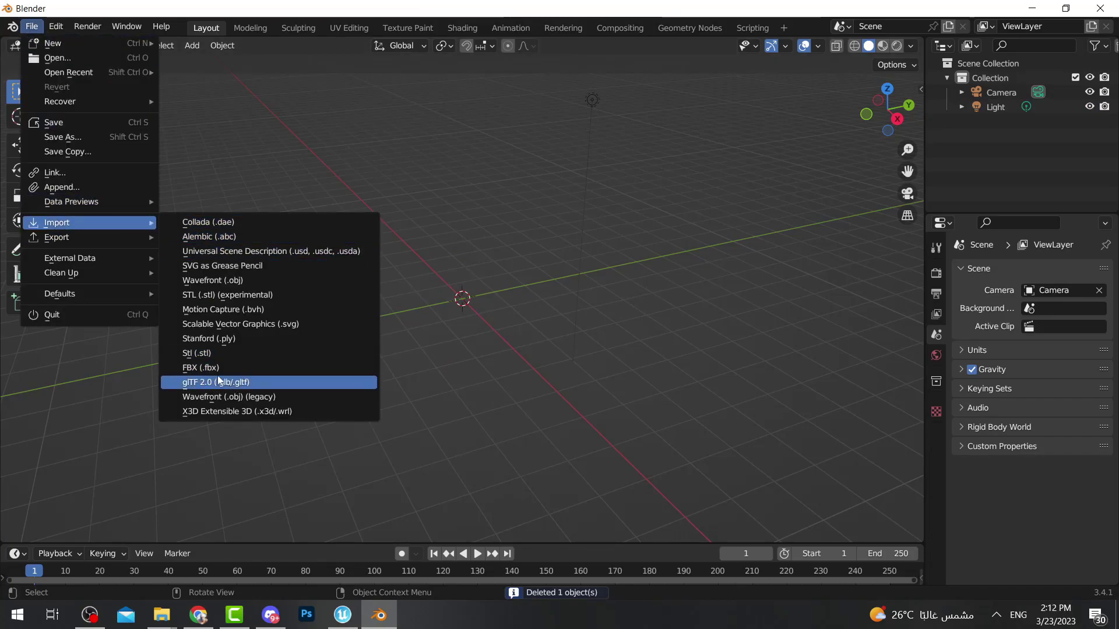
click(209, 369)
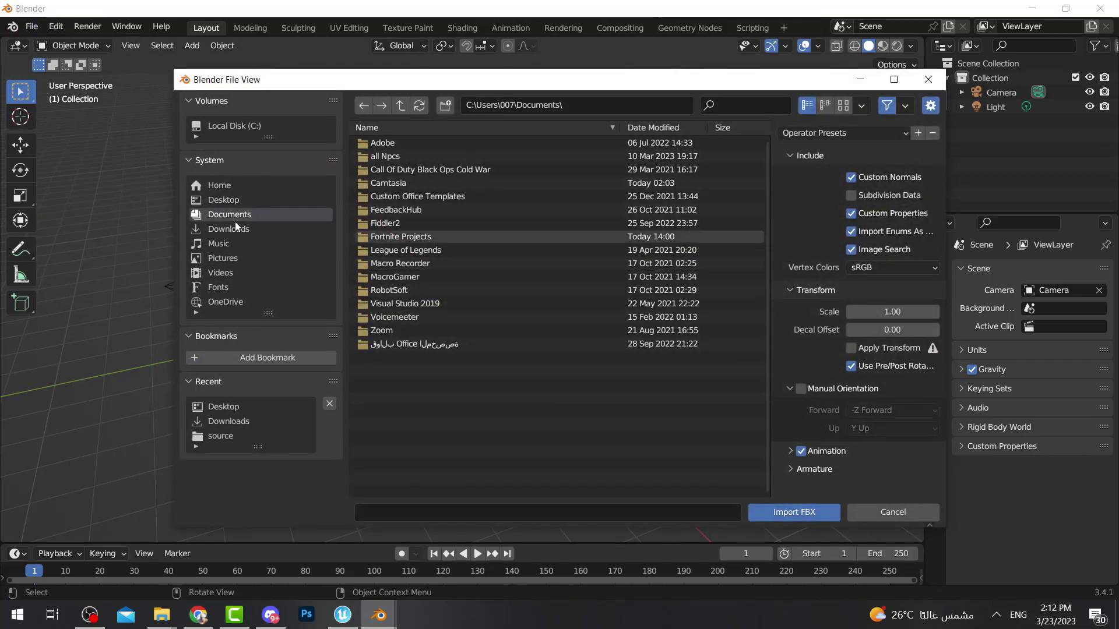
click(237, 229)
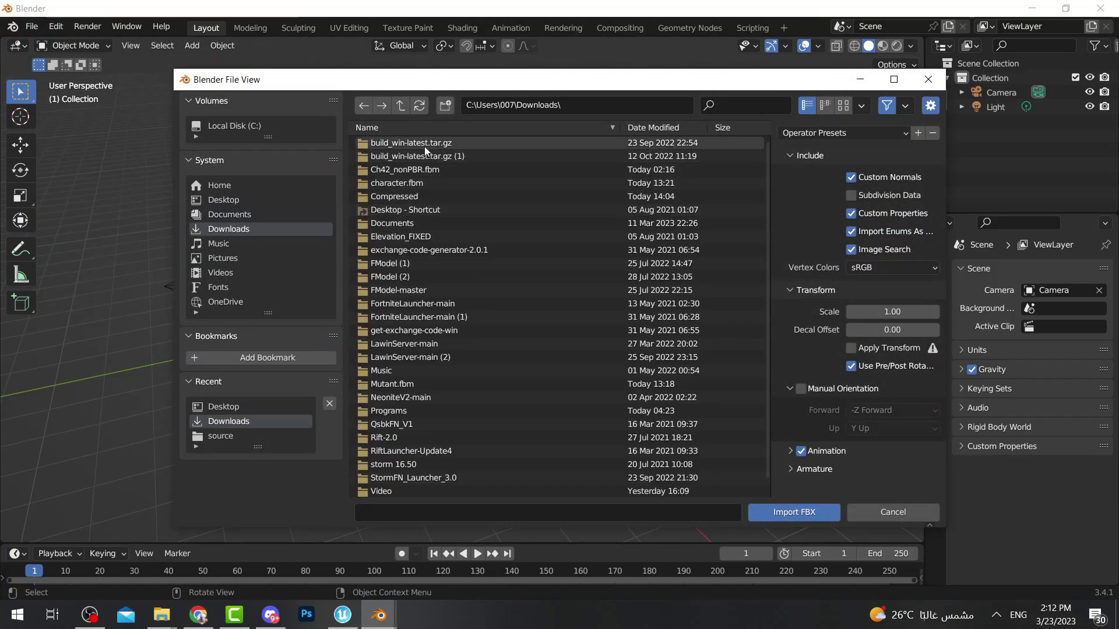
scroll(464, 254, down, 1)
scroll(464, 254, up, 1)
double_click(407, 196)
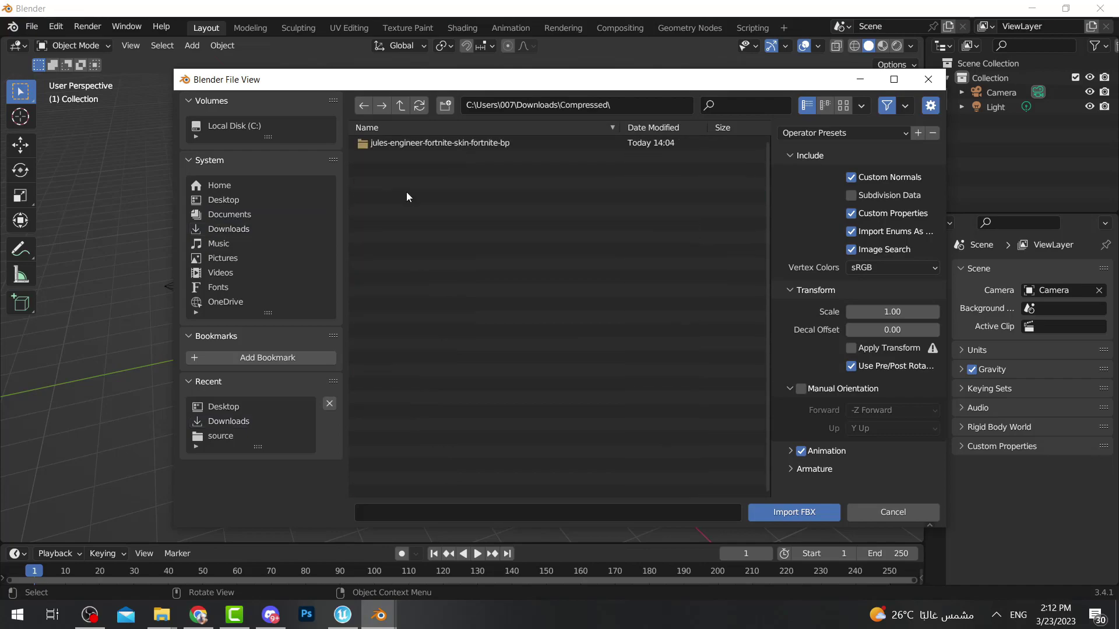
double_click(440, 141)
double_click(398, 144)
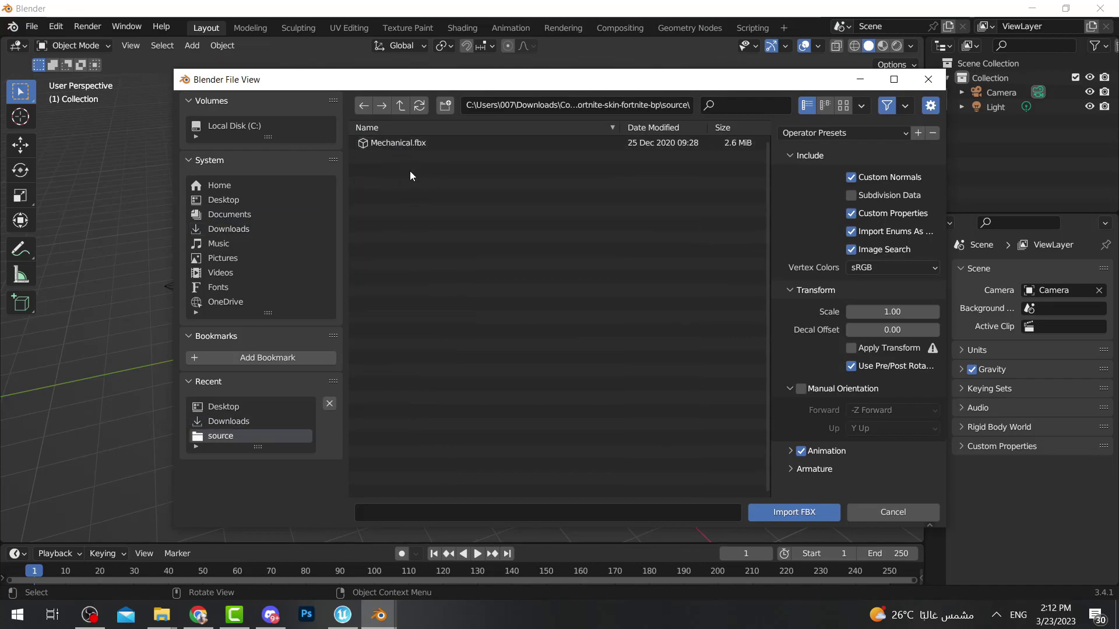
double_click(390, 144)
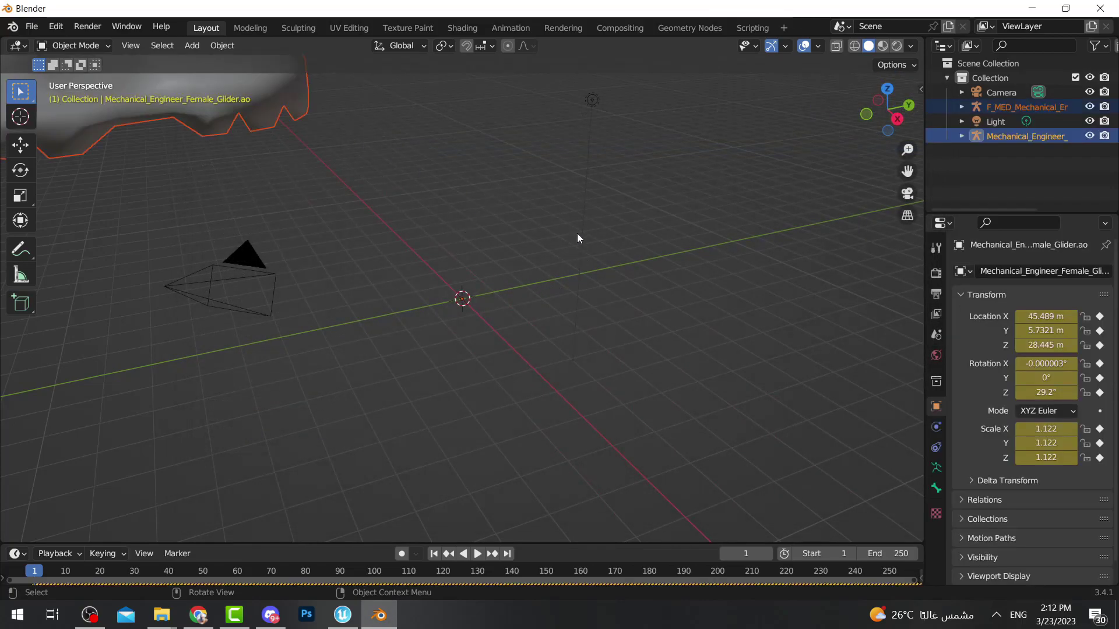
Step: Deselect the imported model and export the scene as FBX at scale 0.01 to the Desktop folder
scroll(502, 305, up, 12)
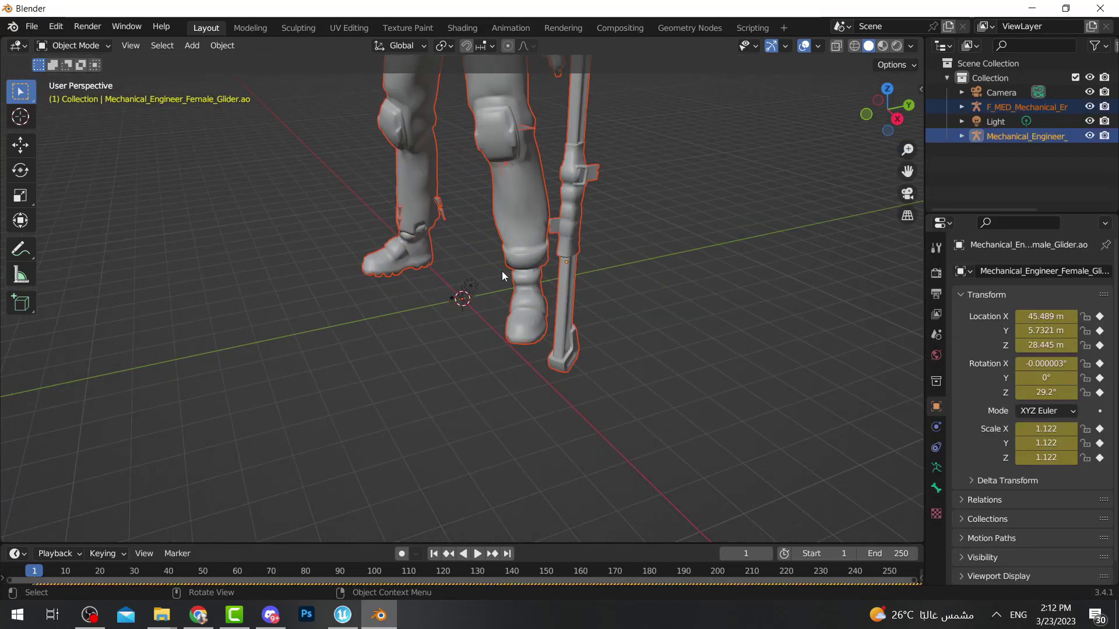
right_click(501, 271)
click(605, 225)
click(31, 26)
mouse_move(120, 236)
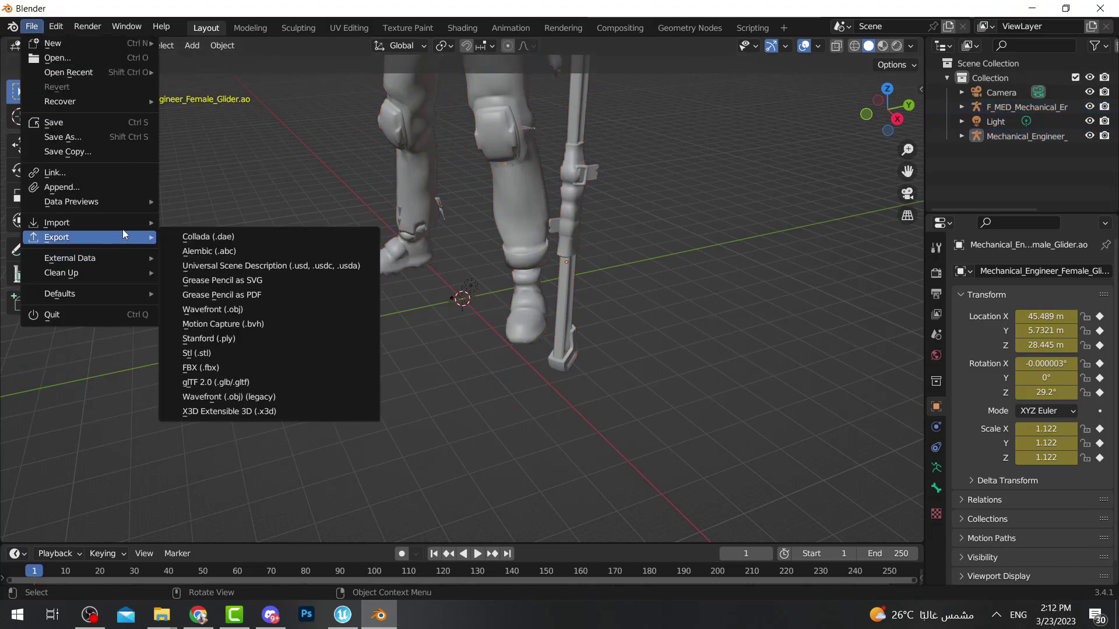
click(228, 366)
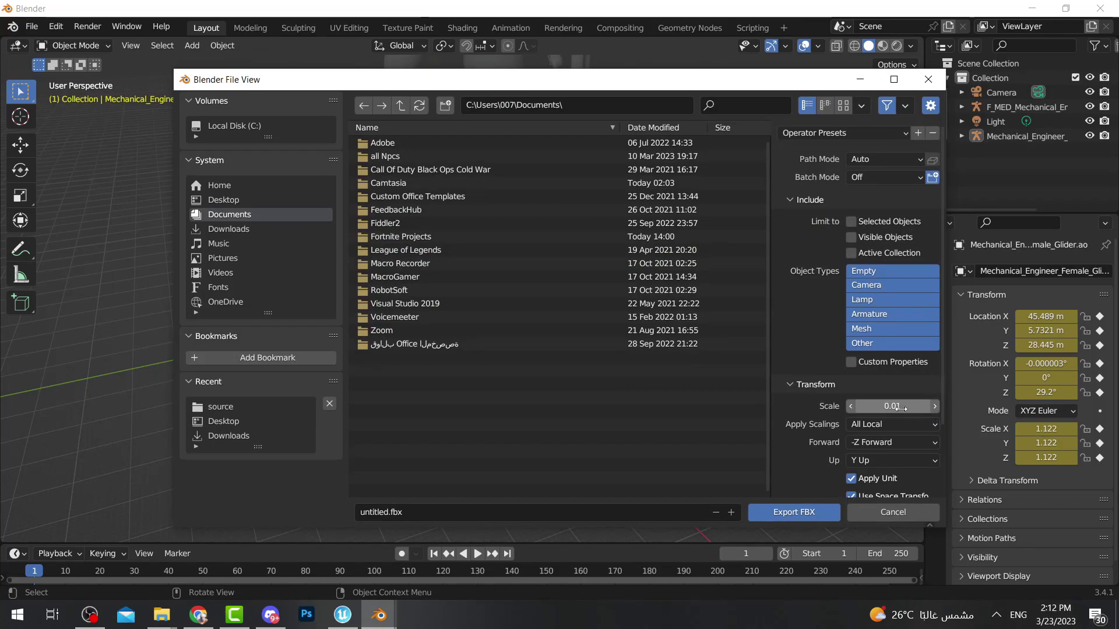
click(232, 198)
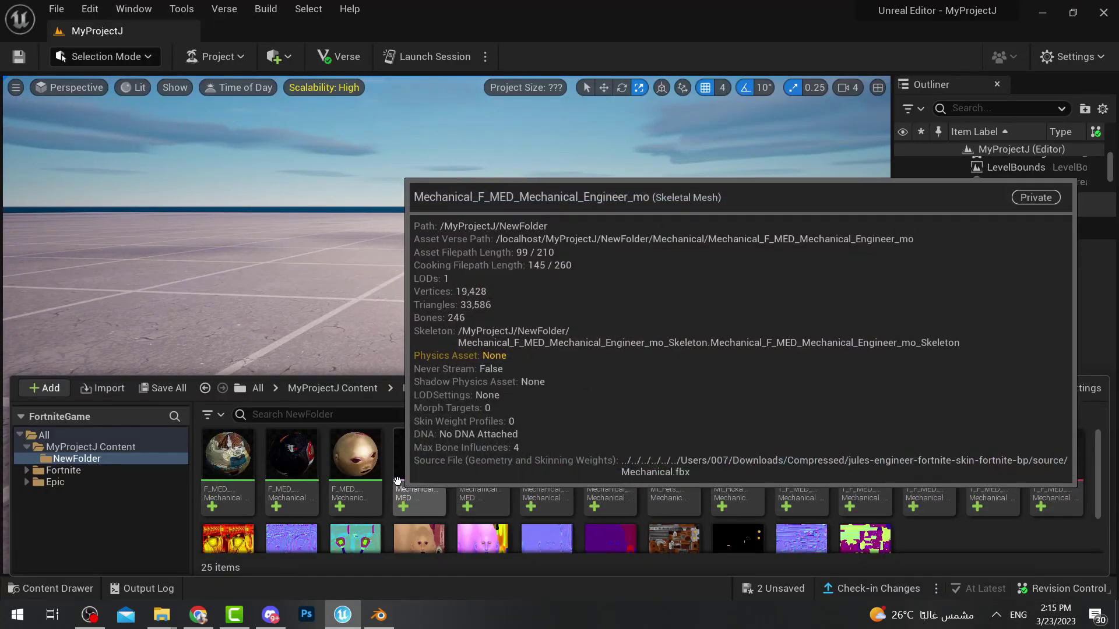
Step: In Unreal Editor, choose Jules.fbx from the Desktop for import into NewFolder
click(93, 460)
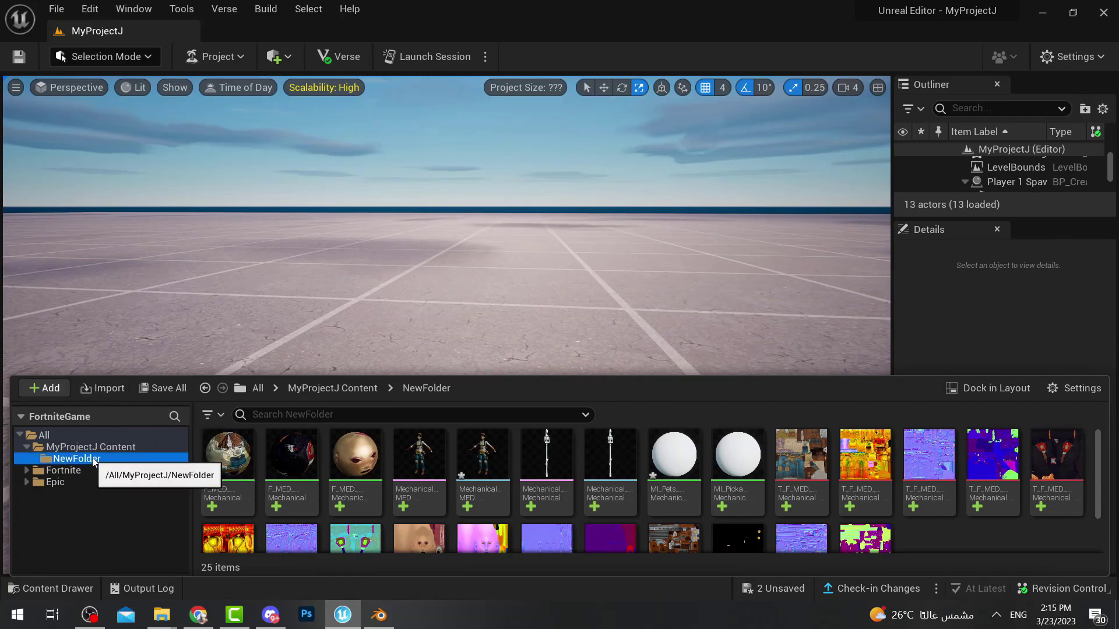
click(110, 387)
scroll(355, 187, down, 2)
click(355, 158)
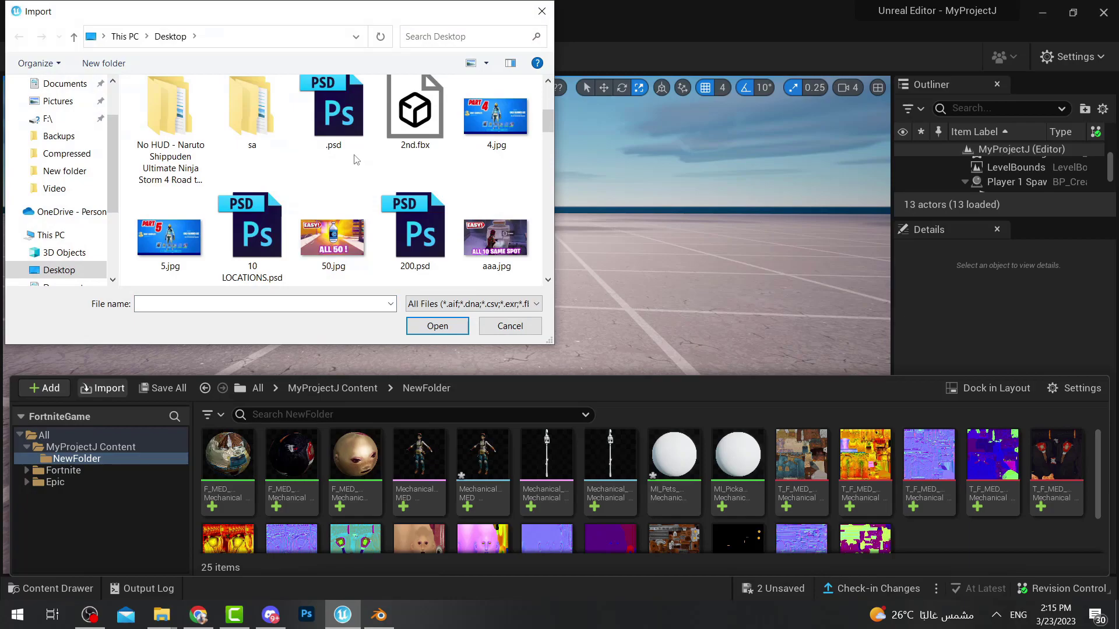
key(j)
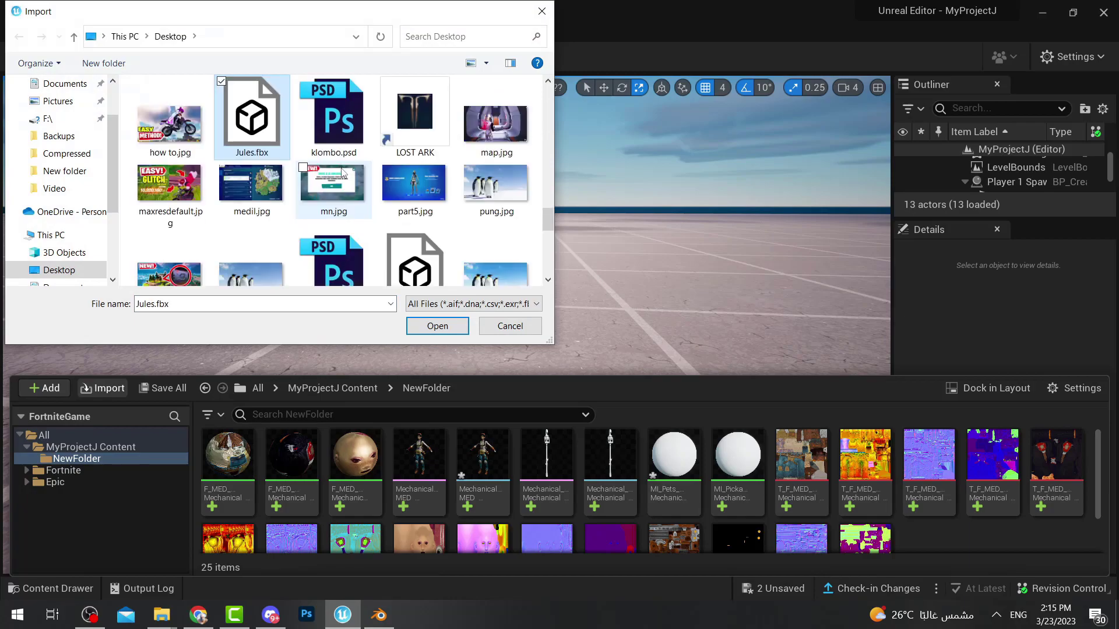
double_click(257, 124)
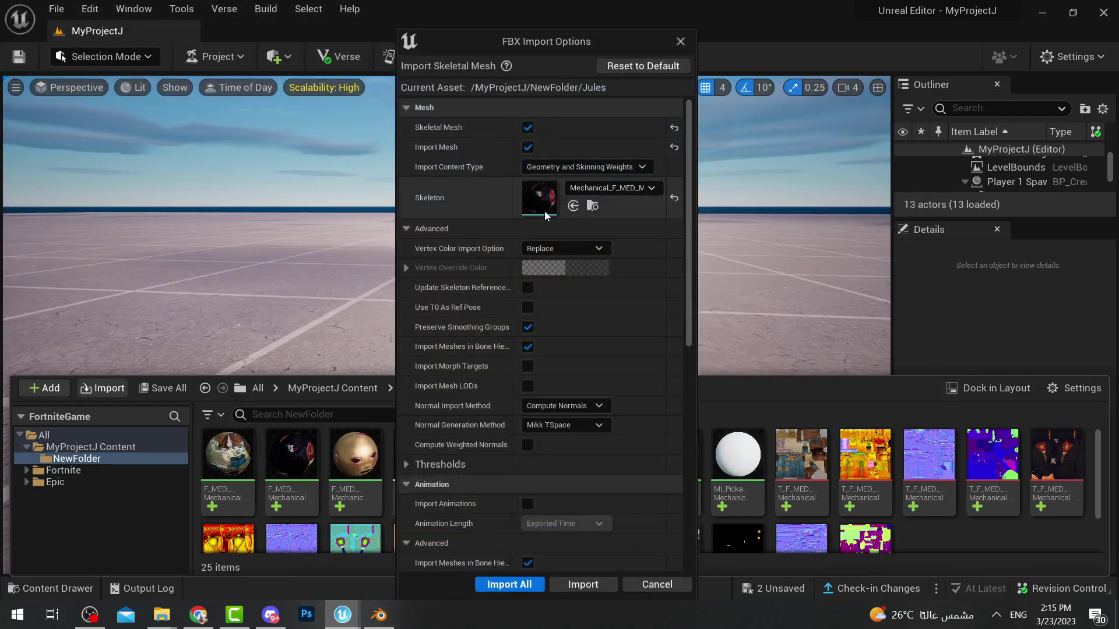
Step: Clear the assigned skeleton in the FBX import options so it is set to None
click(621, 189)
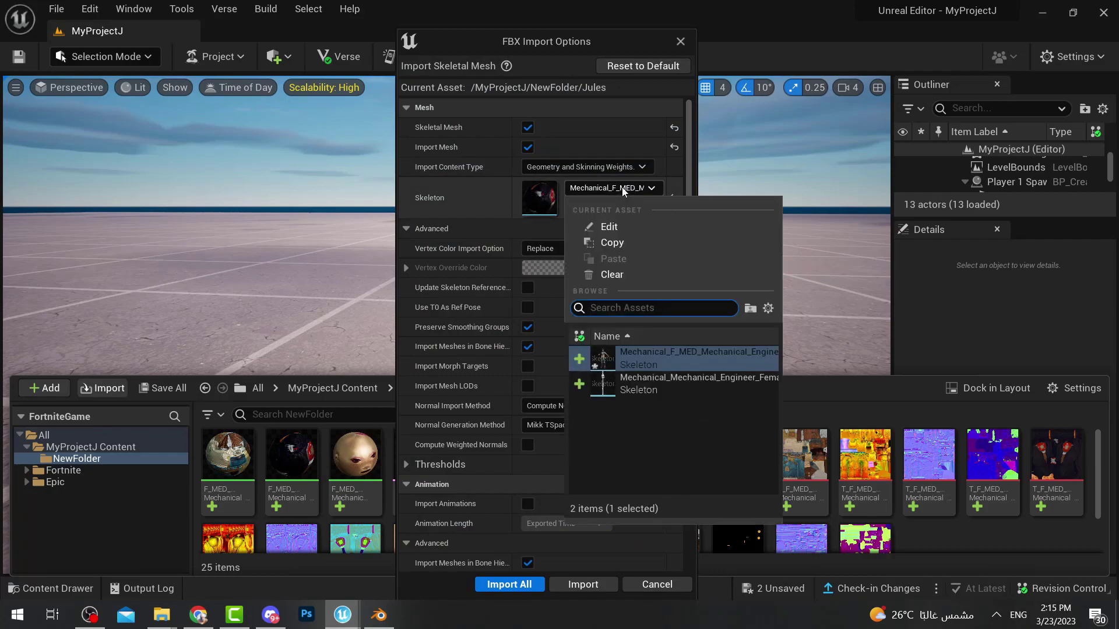
mouse_move(691, 393)
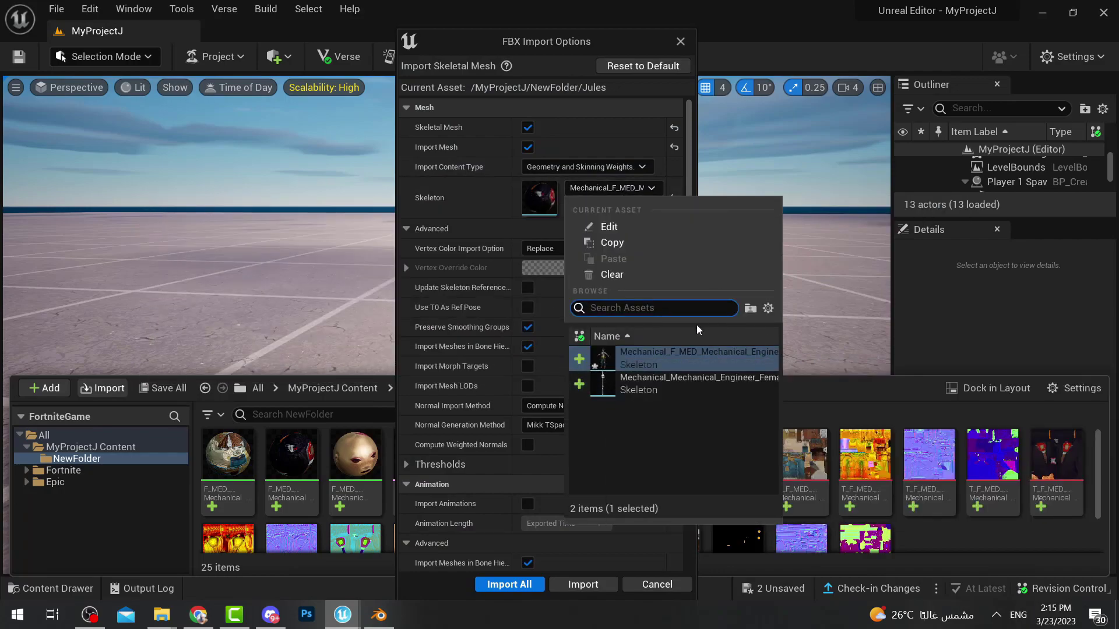
click(457, 197)
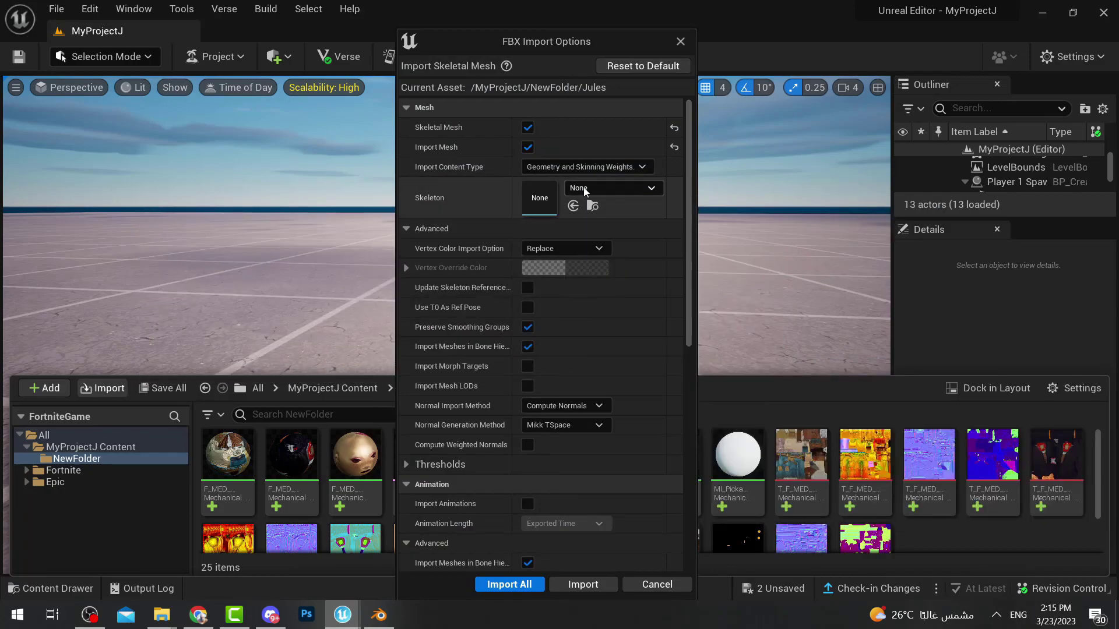
Step: Set the material import method to Do Not Create Material and turn off texture import
scroll(609, 210, down, 3)
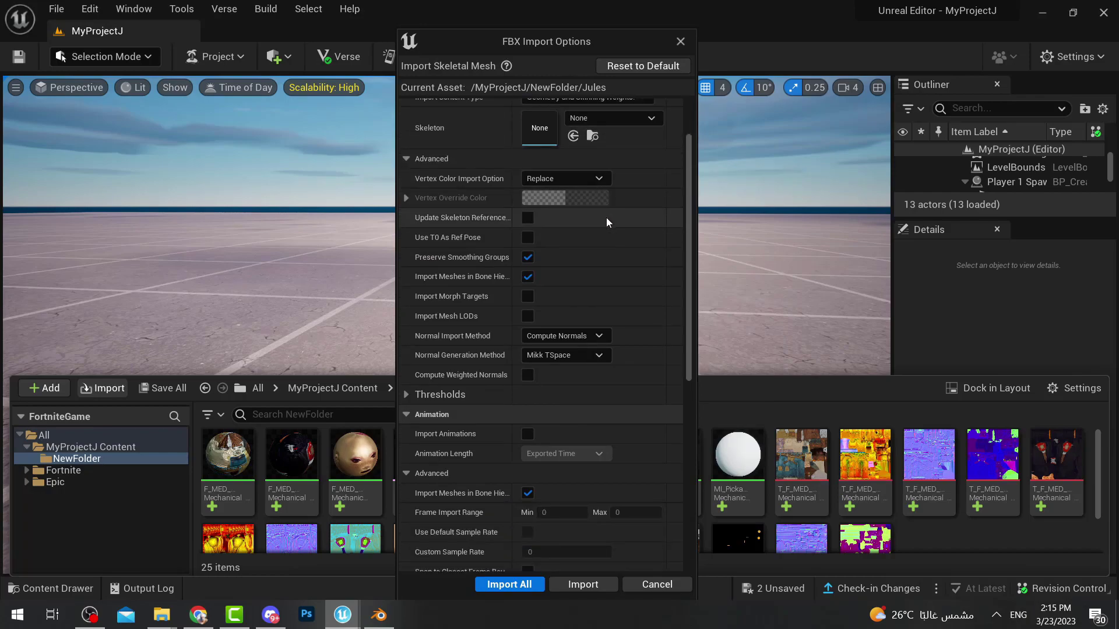
scroll(618, 233, up, 3)
scroll(630, 256, down, 5)
scroll(633, 268, down, 2)
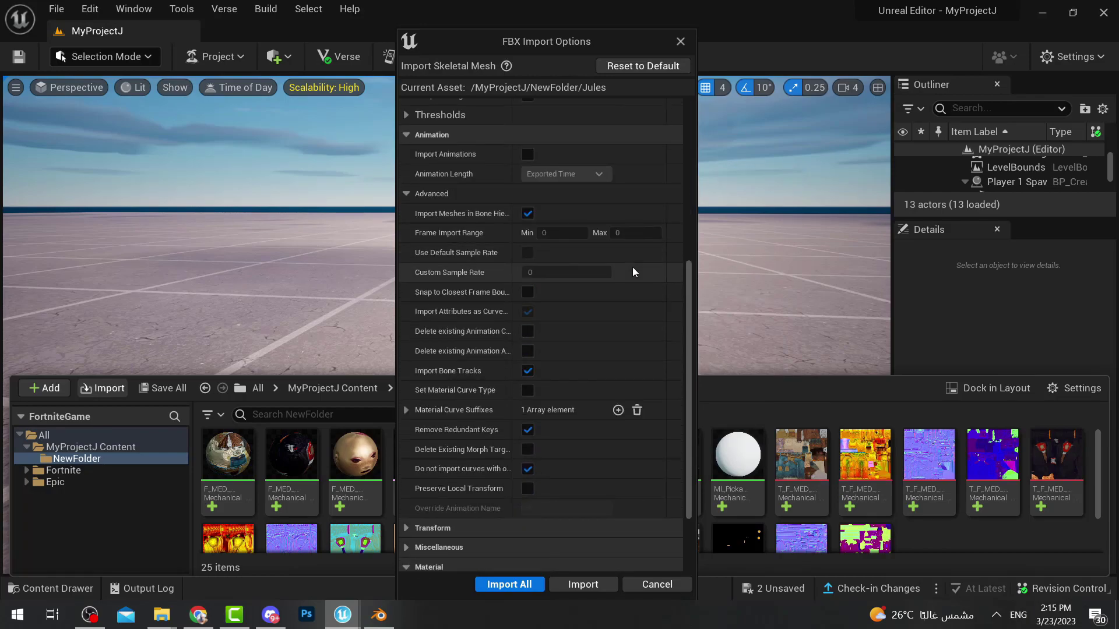
scroll(647, 272, up, 10)
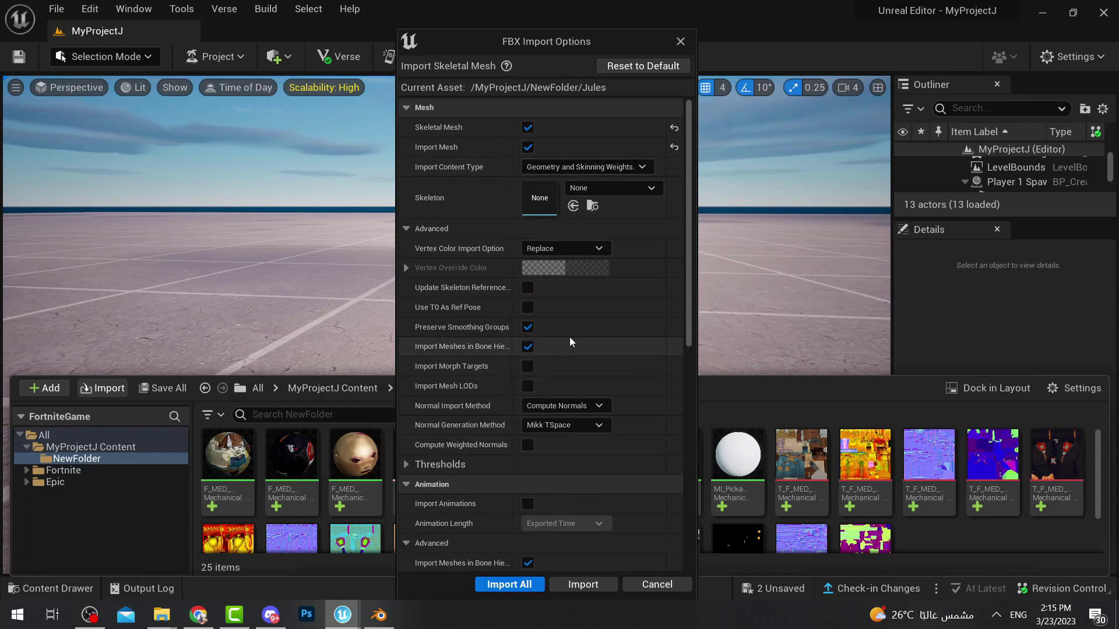
scroll(589, 343, down, 8)
scroll(617, 409, down, 3)
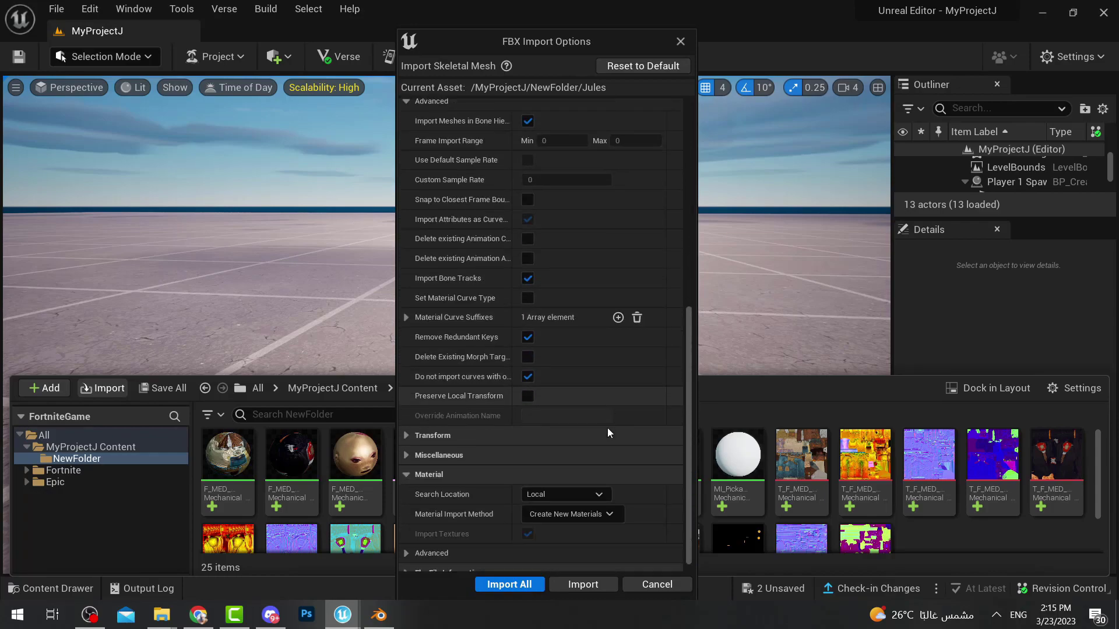
scroll(634, 389, up, 2)
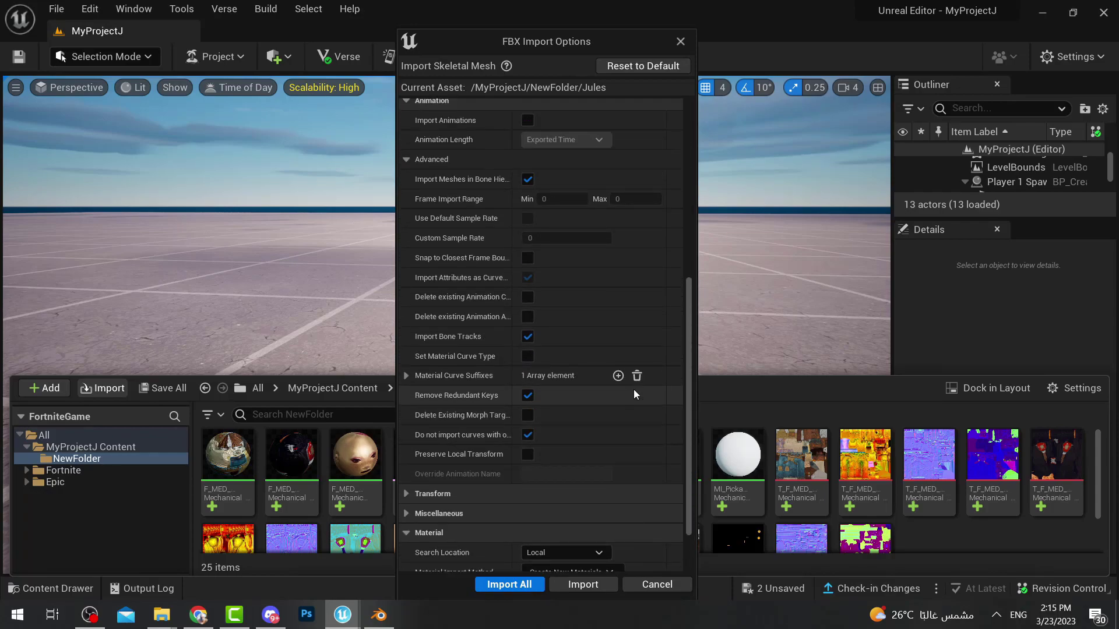
scroll(633, 400, down, 2)
click(574, 503)
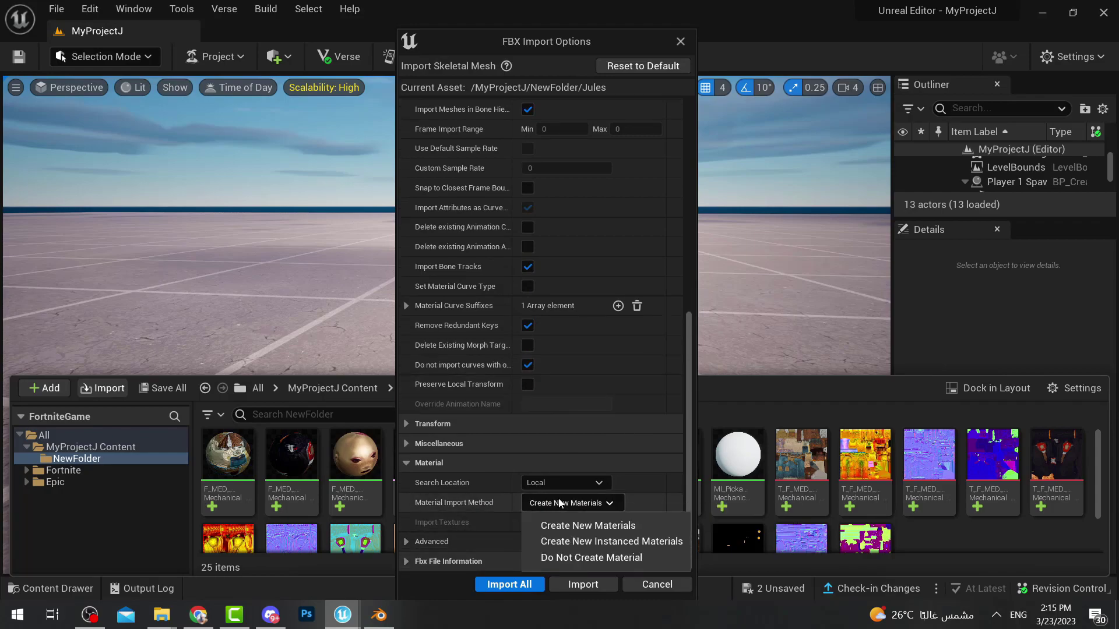
click(607, 560)
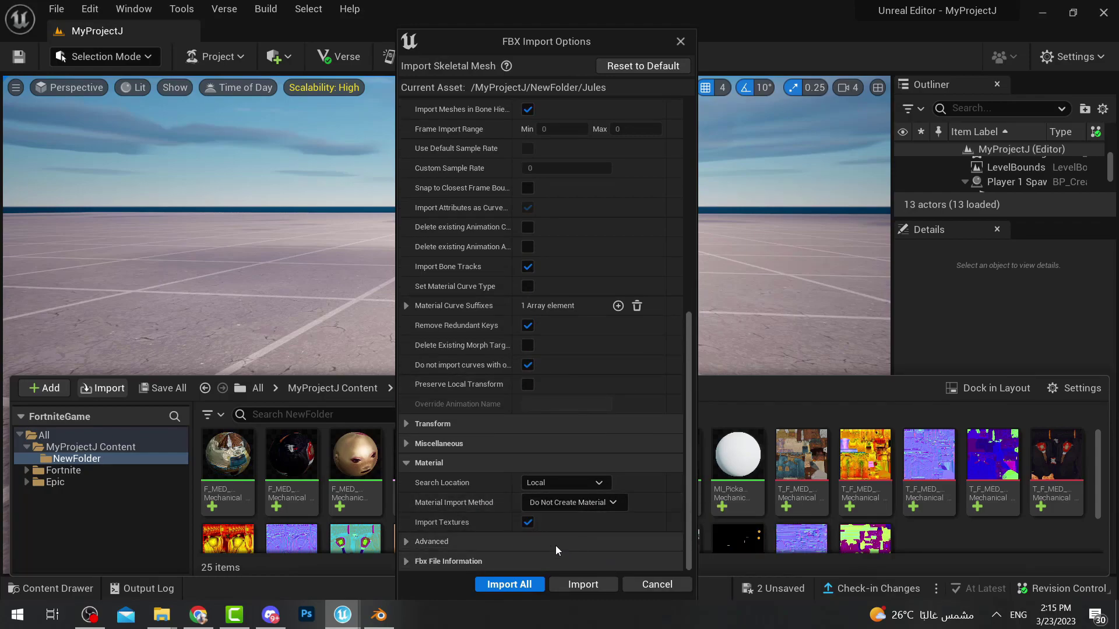
click(522, 528)
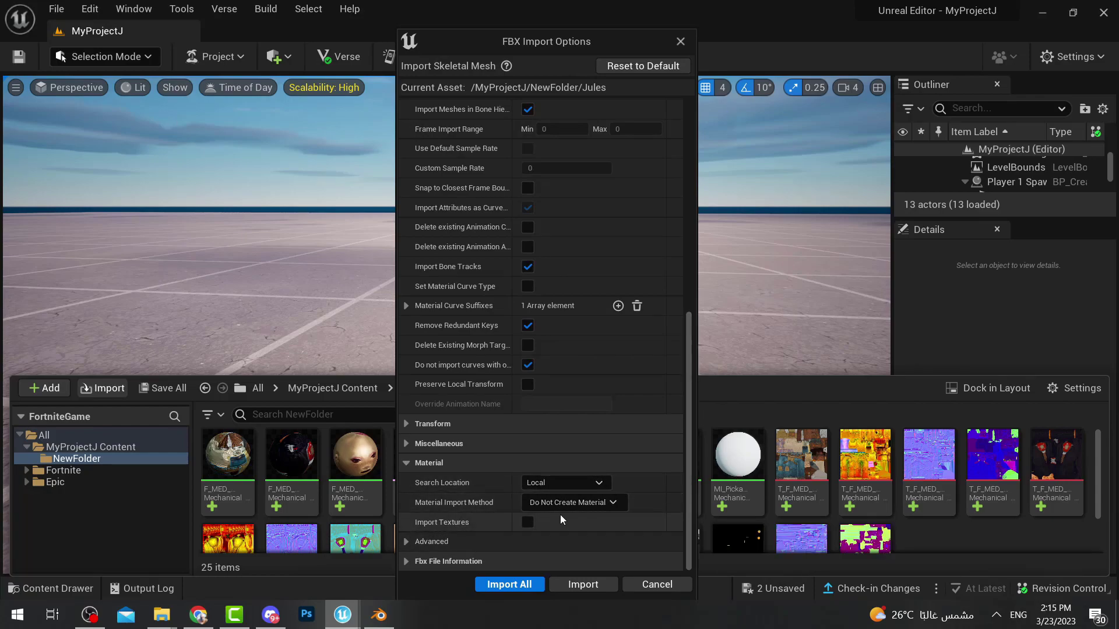
Step: Import all of the Jules FBX, then clear and close the message log
click(523, 587)
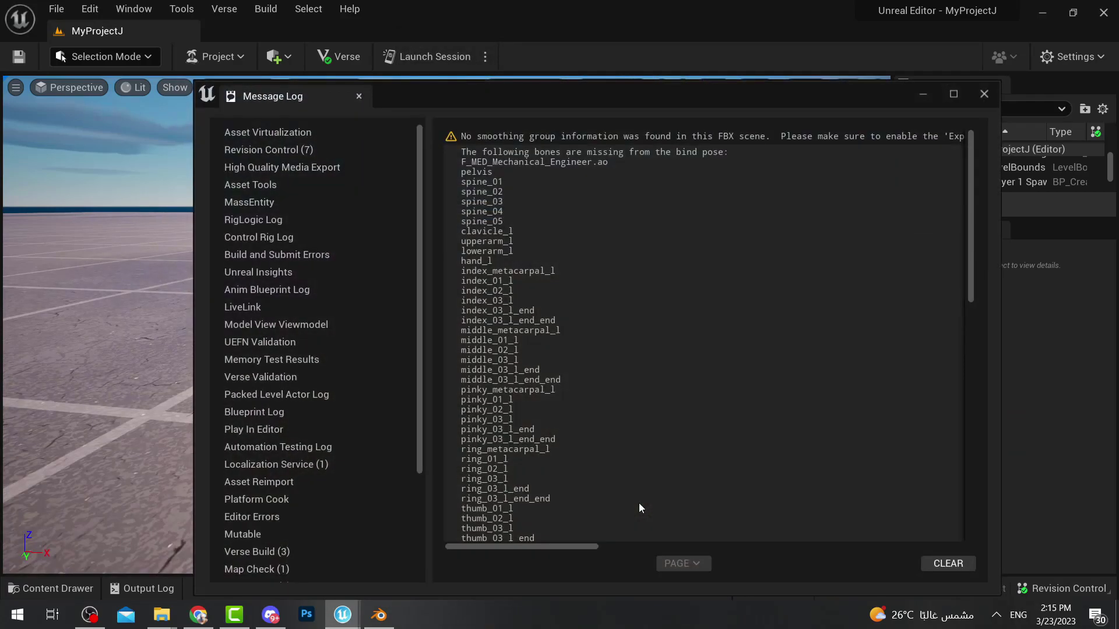
click(948, 563)
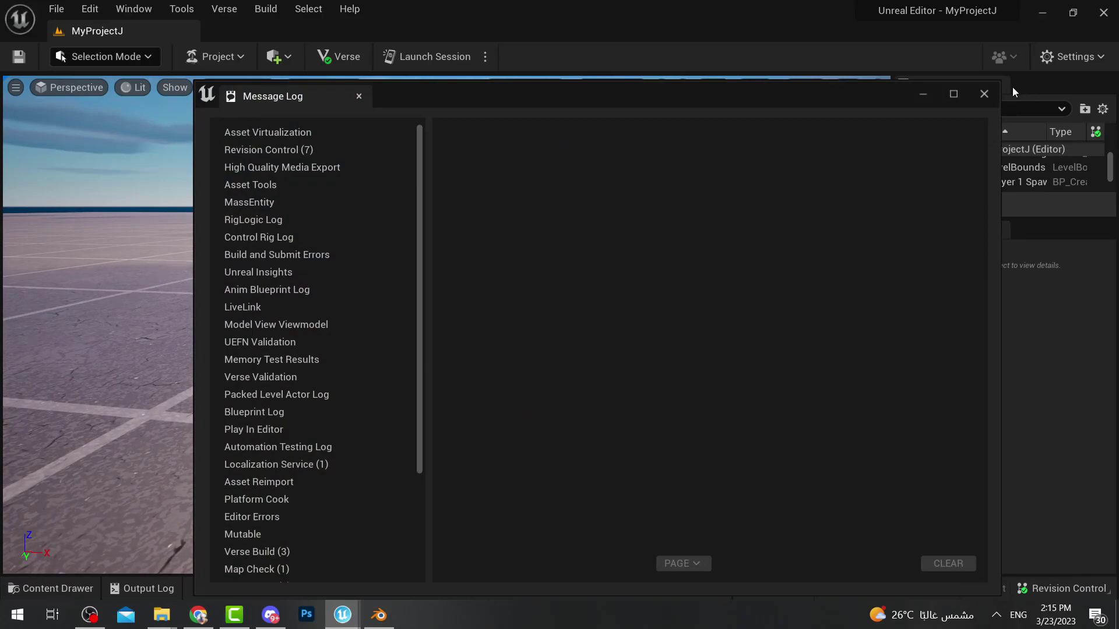
click(984, 94)
Step: Place the Jules_F_MED_Mechanical_Engineer_mo skeletal mesh in the level on the open ground
click(50, 588)
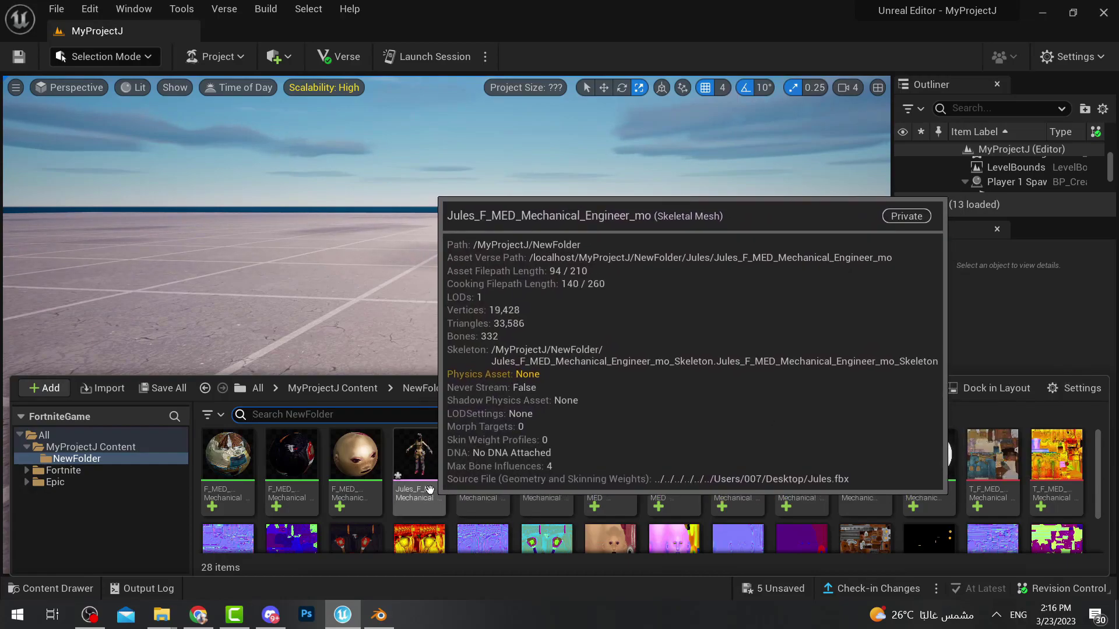
click(419, 491)
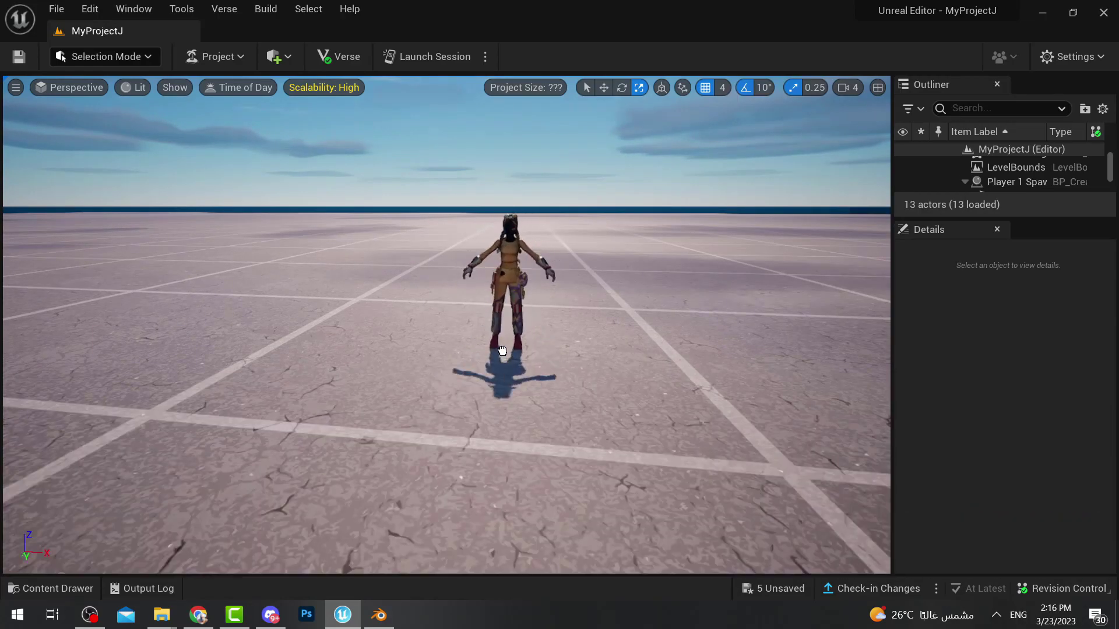
drag(502, 351, 117, 344)
right_drag(447, 324, 361, 315)
right_drag(536, 325, 605, 343)
right_drag(437, 324, 574, 332)
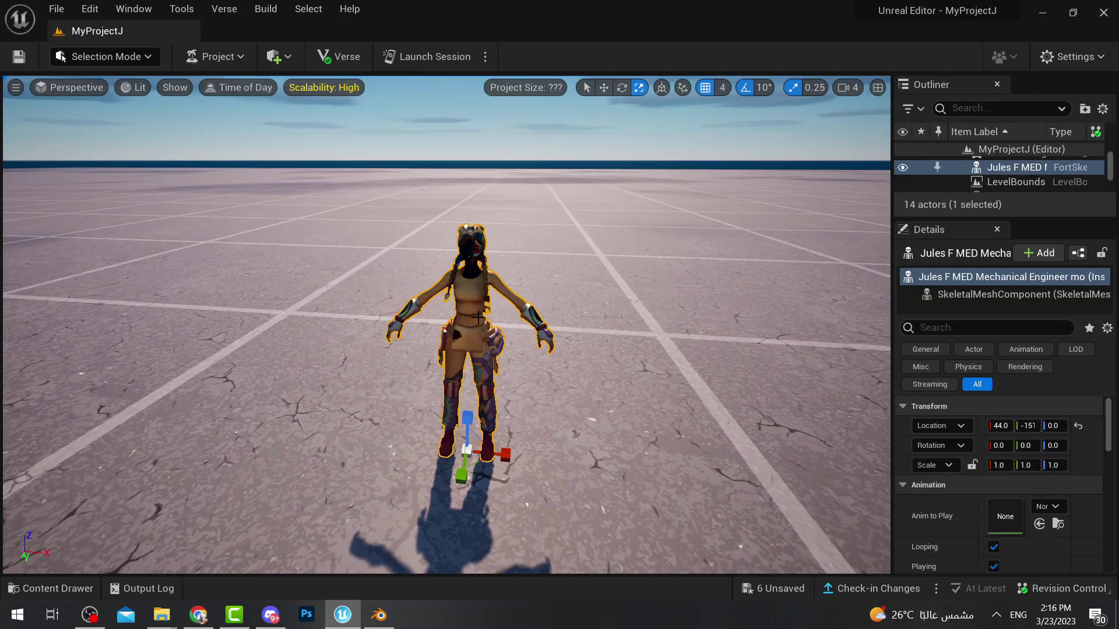
Step: Open the Jules skeletal mesh asset and assign the F_MED_Mechanical_Engineer_Head material to Element 2
click(57, 589)
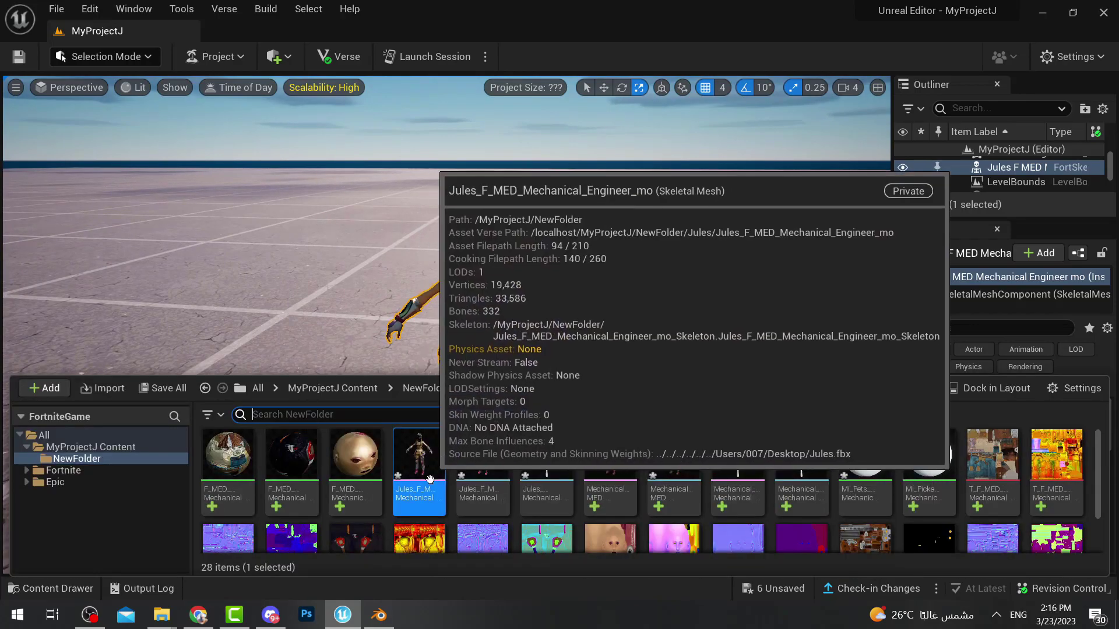
double_click(429, 468)
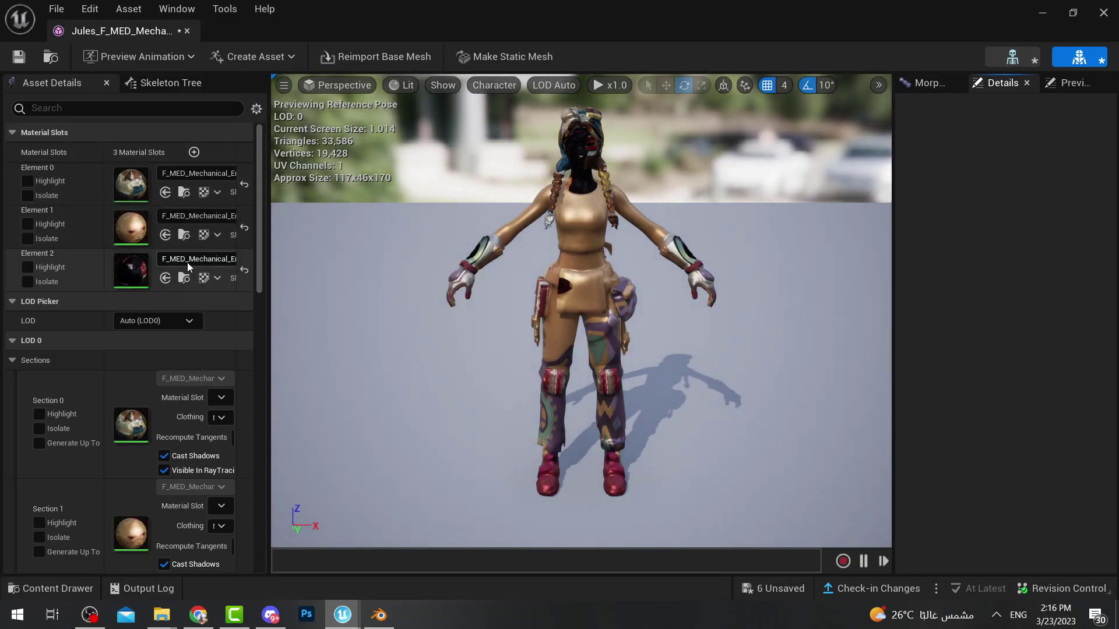
click(187, 262)
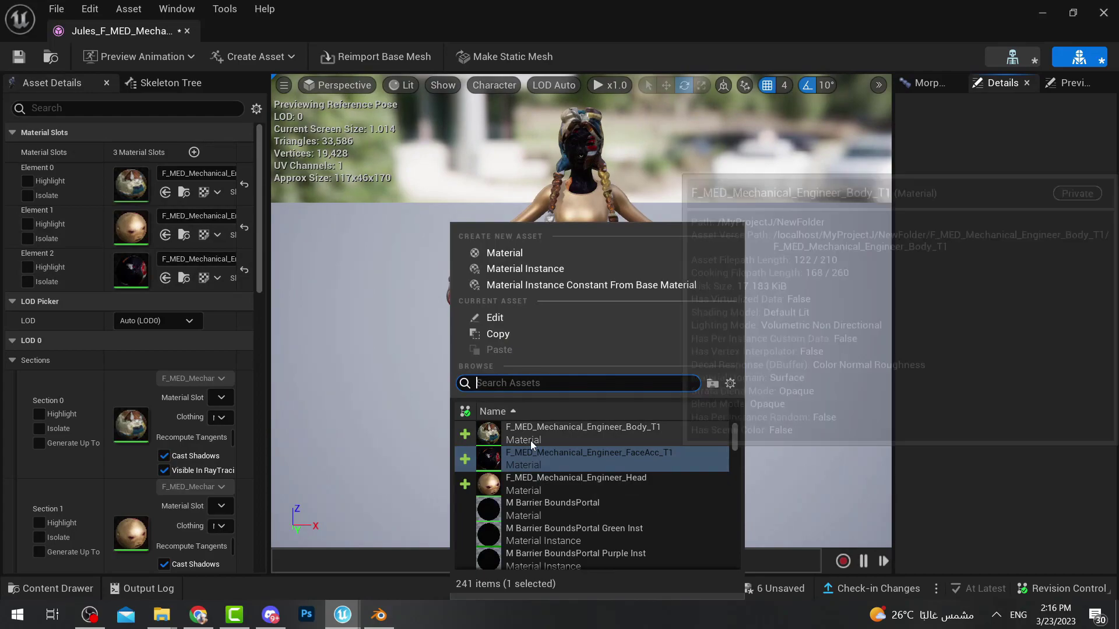
click(532, 484)
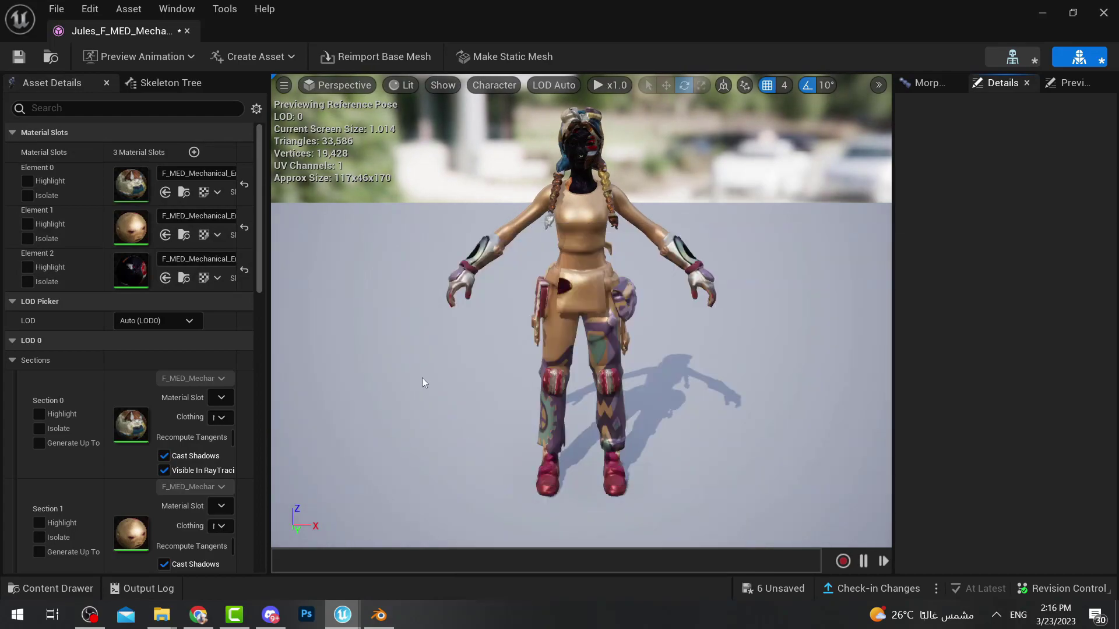
Step: Assign F_MED_Mechanical_Engineer_Body_T1 to Element 1 and F_MED_Mechanical_Engineer_FaceAcc_T1 to Element 0
click(191, 219)
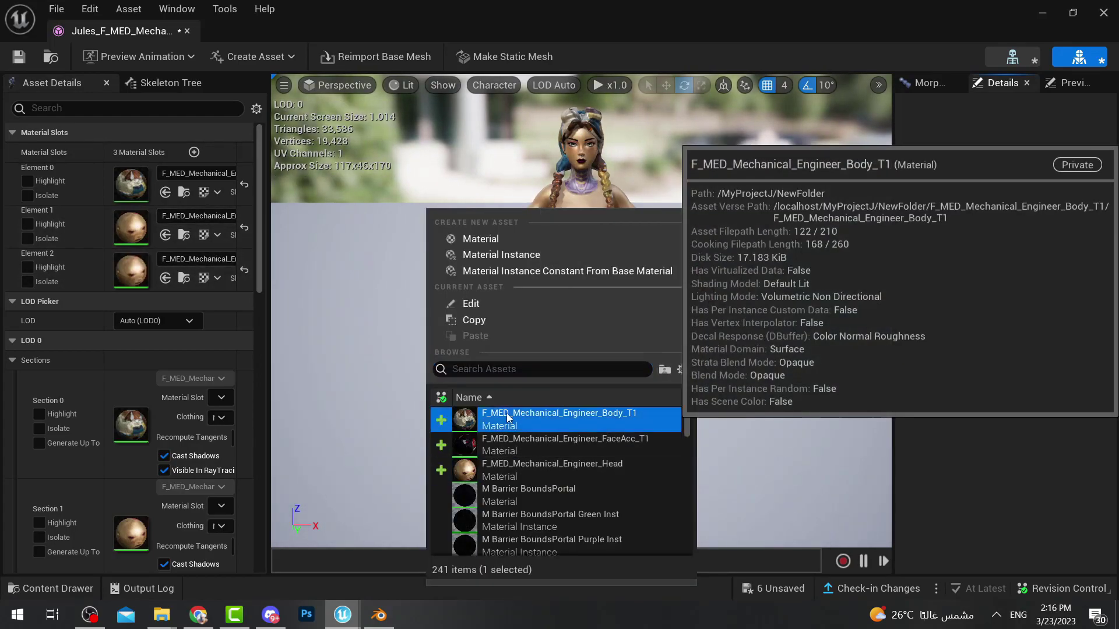
click(506, 414)
click(184, 174)
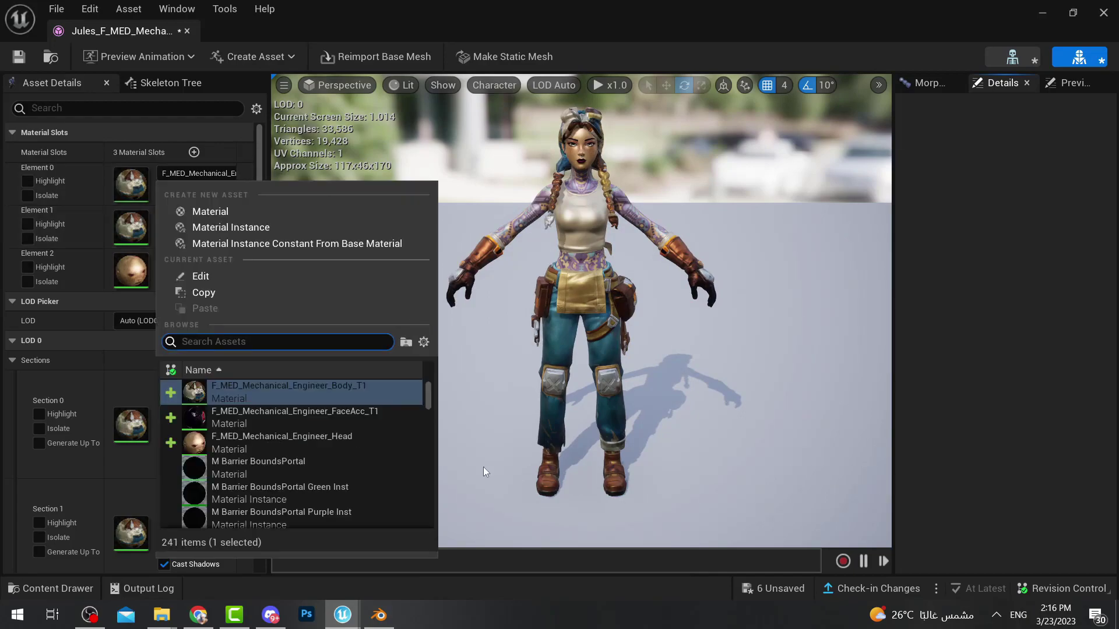
click(280, 415)
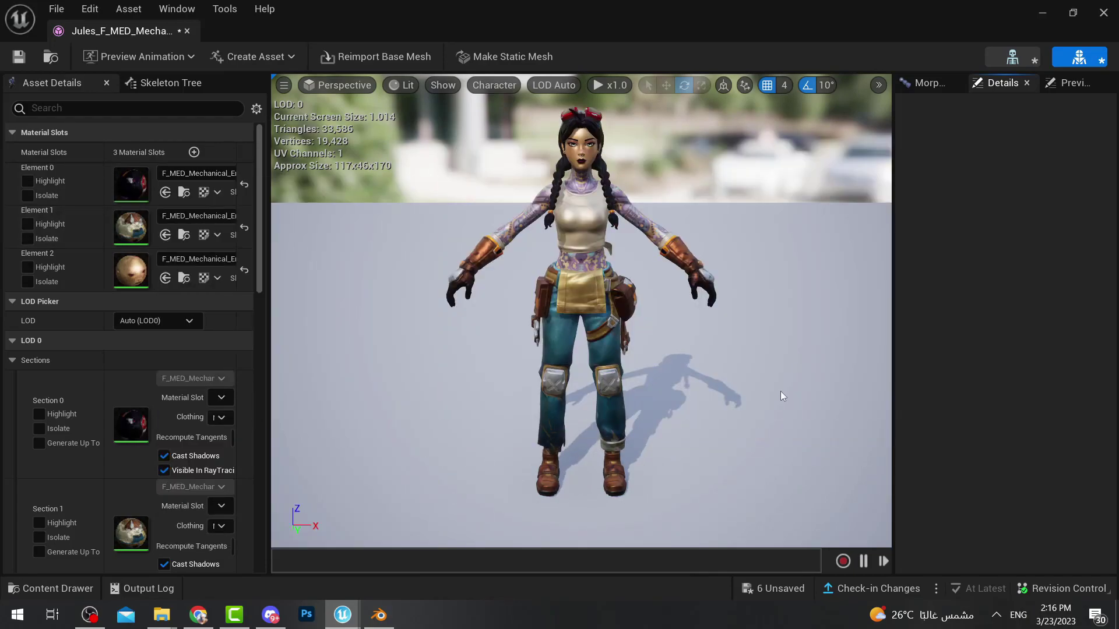
right_drag(581, 311, 524, 311)
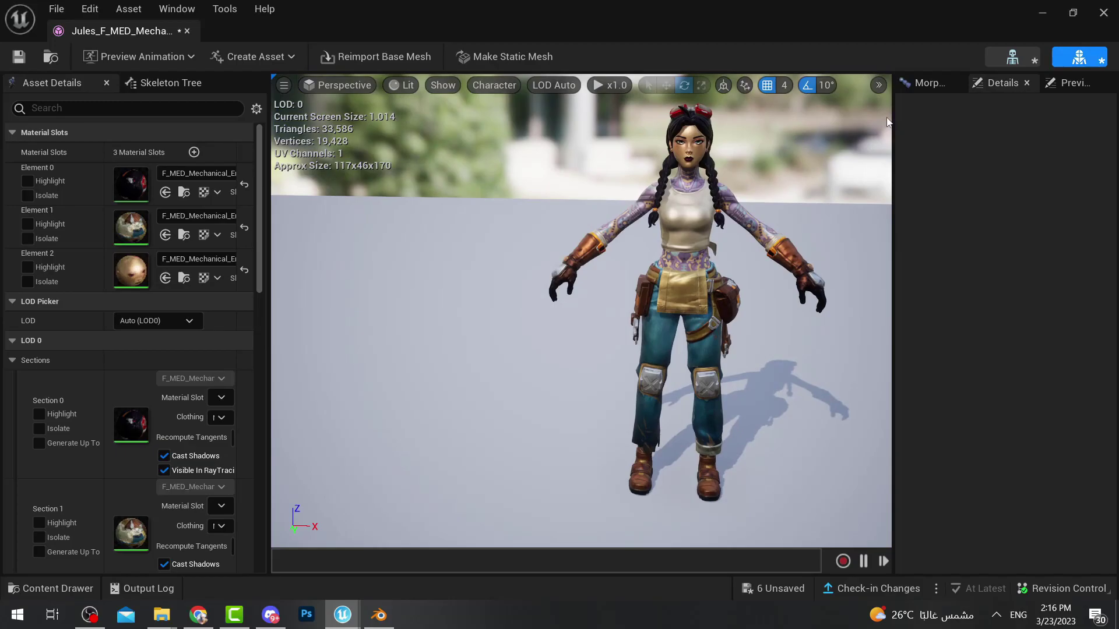
Step: Close the mesh editor and inspect the placed Jules character in the level
click(1100, 15)
mouse_move(770, 272)
alt+mouse_down()
mouse_move(640, 303)
mouse_move(630, 268)
mouse_move(758, 268)
alt+mouse_up()
right_drag(350, 314, 775, 315)
right_drag(446, 314, 687, 332)
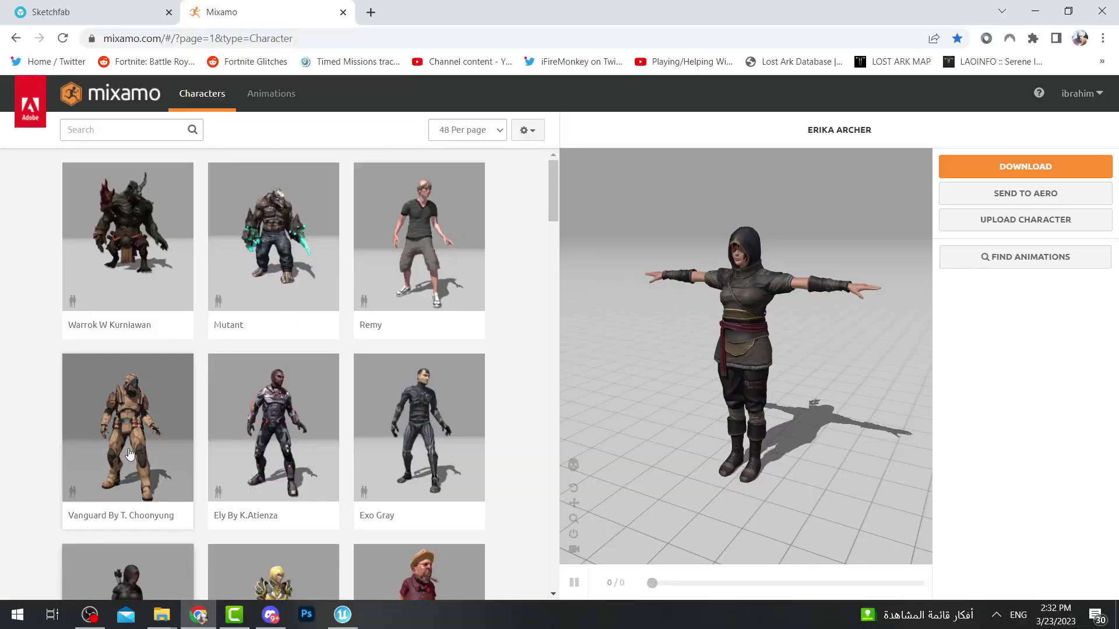